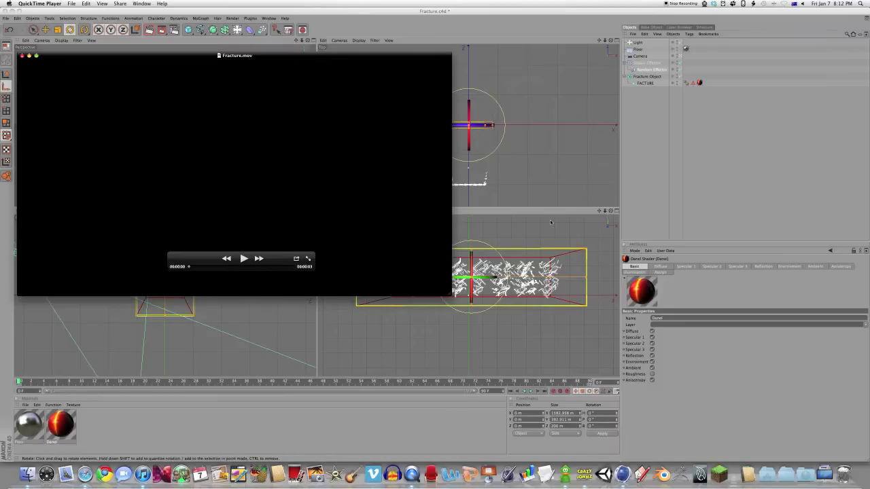
Play and close the Fracture.mov preview, and create a new empty project in Cinema 4D.
key("space")
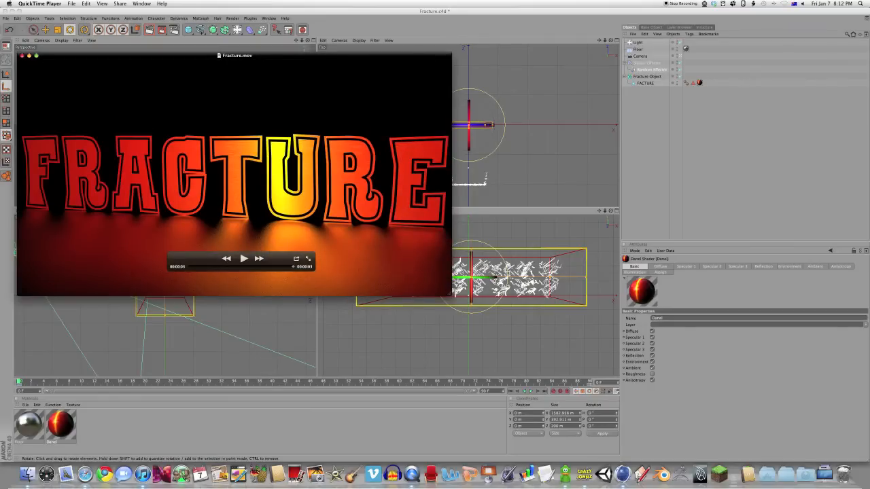
key("super+w")
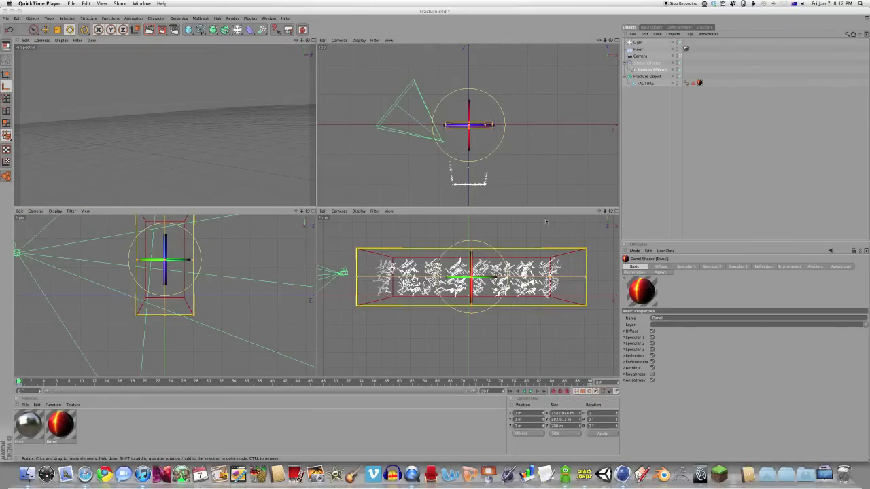
left_click(226, 10)
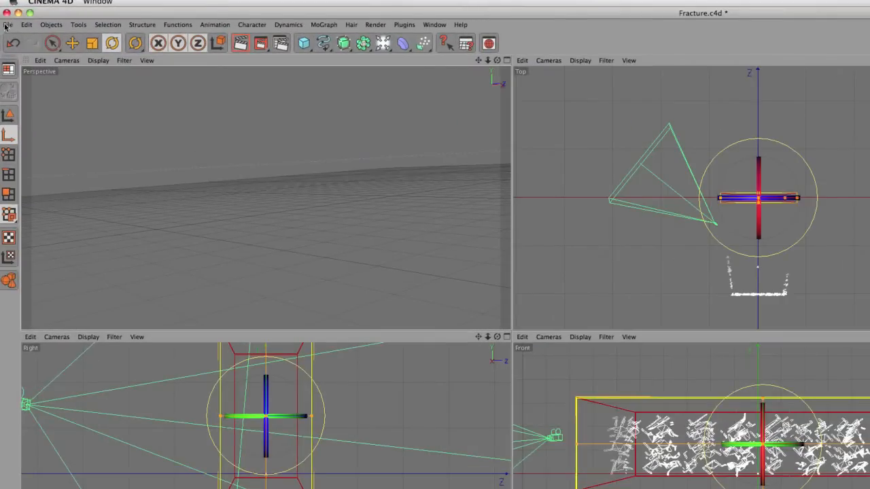
left_click(18, 19)
left_click(38, 39)
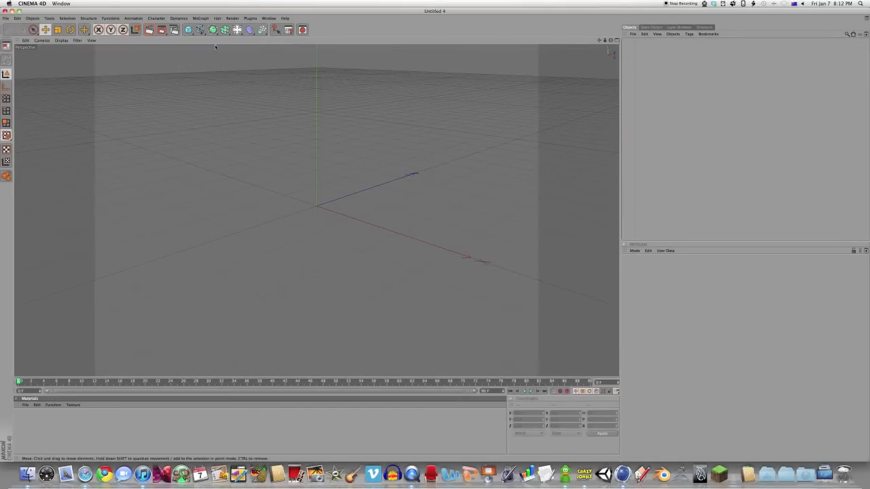
Add a Text spline to the scene and set its text to "Fracture".
left_click_drag(200, 29, 299, 78)
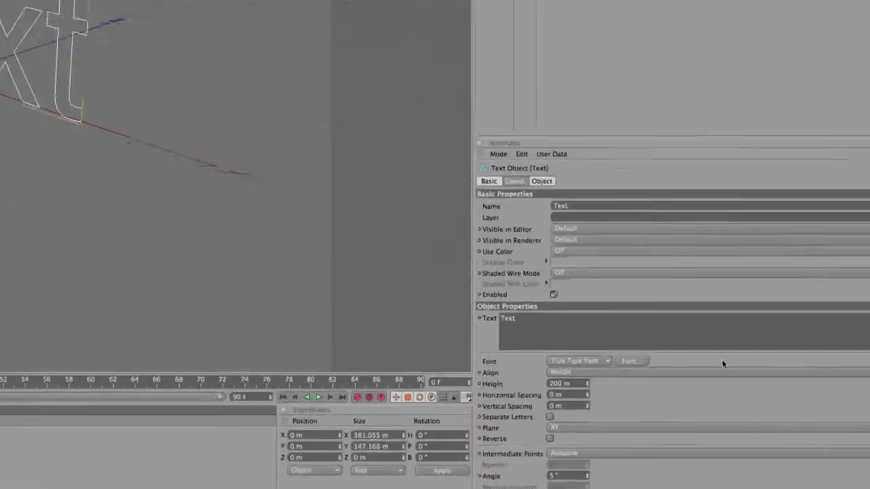
left_click(703, 356)
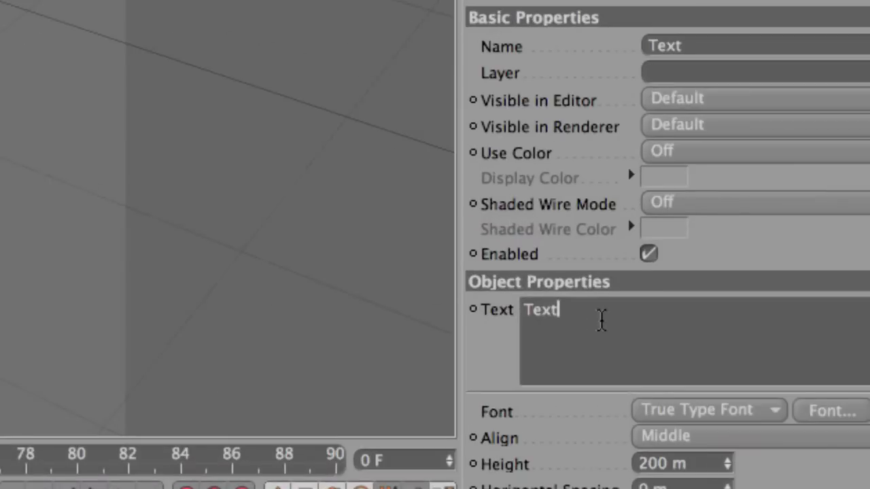
left_click_drag(602, 321, 526, 314)
type("Fracture")
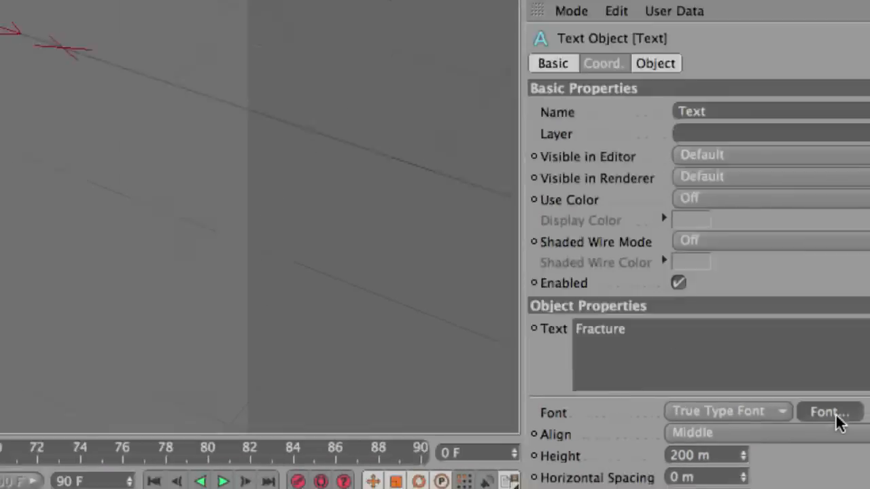
Search the fonts for "whiskey" and apply the Whiskey Town font to the text spline.
left_click(833, 413)
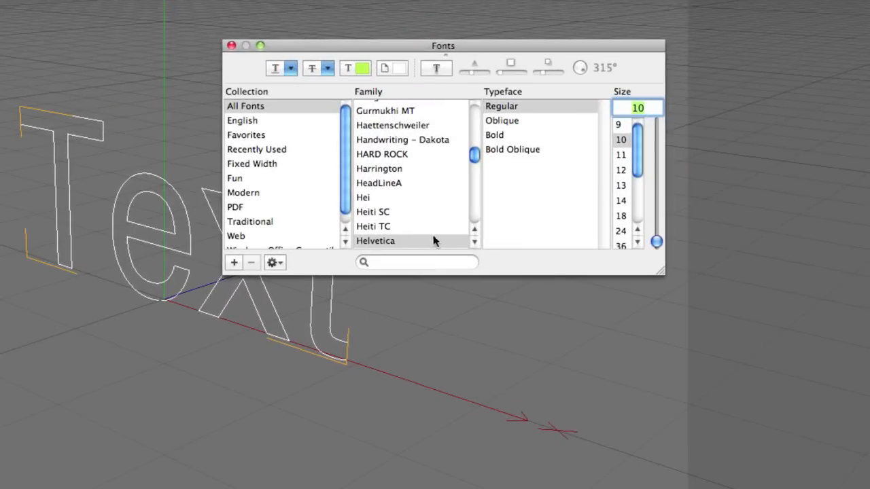
left_click(438, 265)
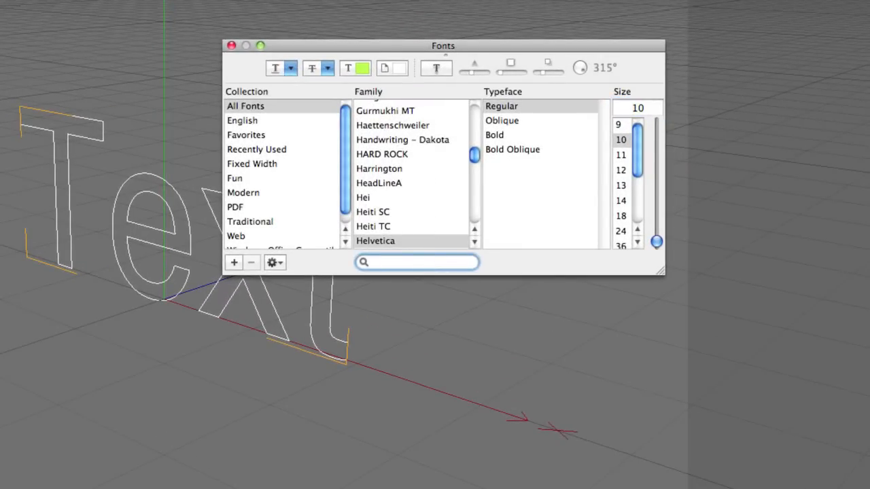
type("whiskey")
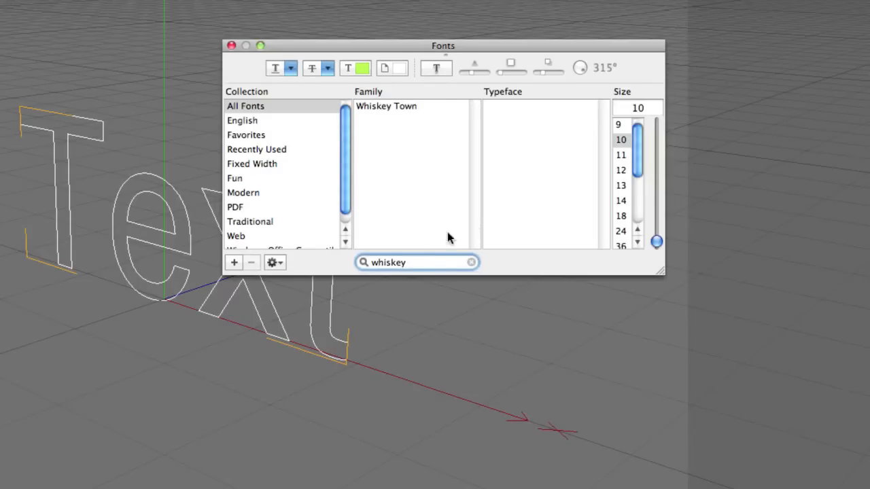
left_click(408, 108)
left_click(515, 122)
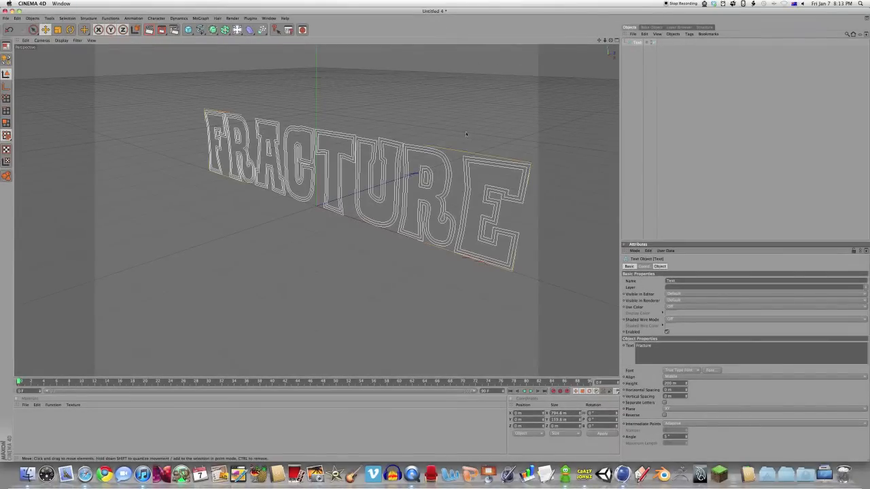
Add an Extrude NURBS object and make the Text spline its child to turn the lettering into solid geometry.
left_click_drag(466, 133, 513, 106, "alt")
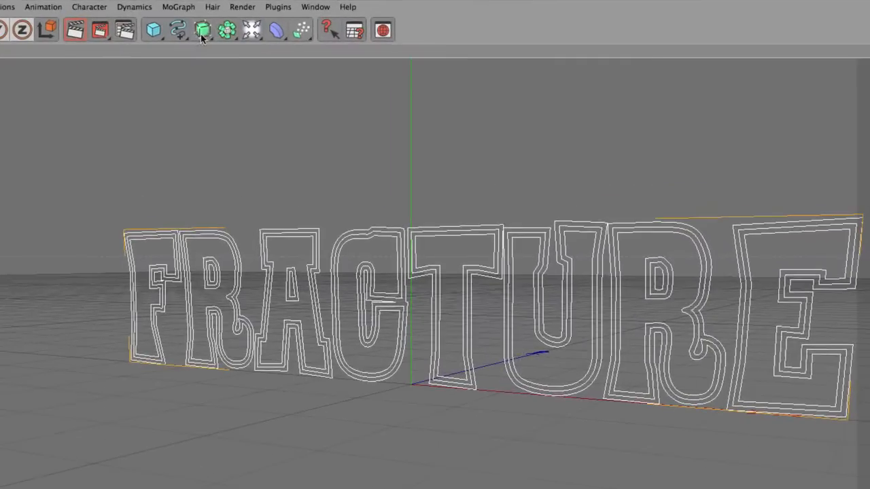
left_click(202, 38)
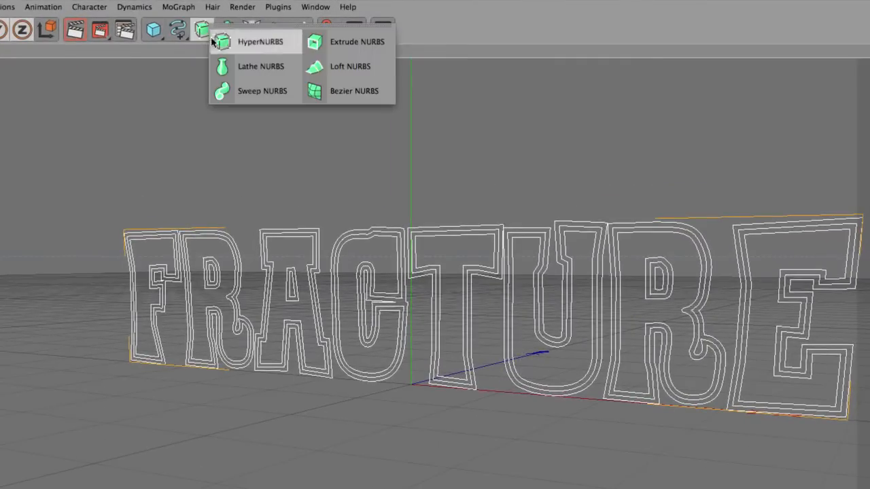
left_click(366, 45)
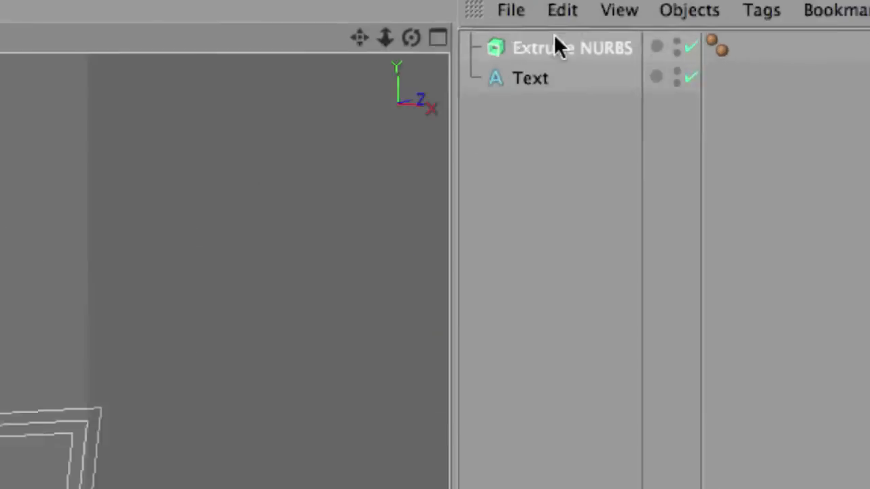
left_click_drag(537, 89, 553, 47)
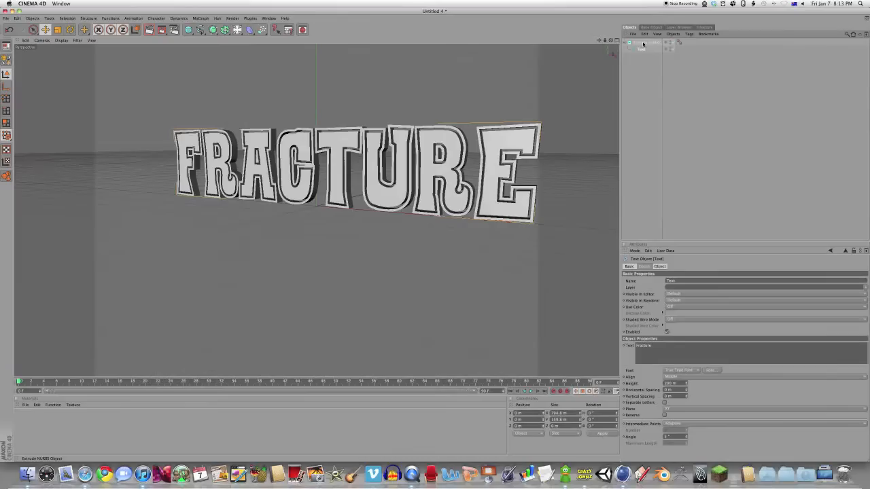
Set the Extrude NURBS Z movement to 0 m so that the text is flat.
left_click_drag(284, 121, 290, 115, "alt")
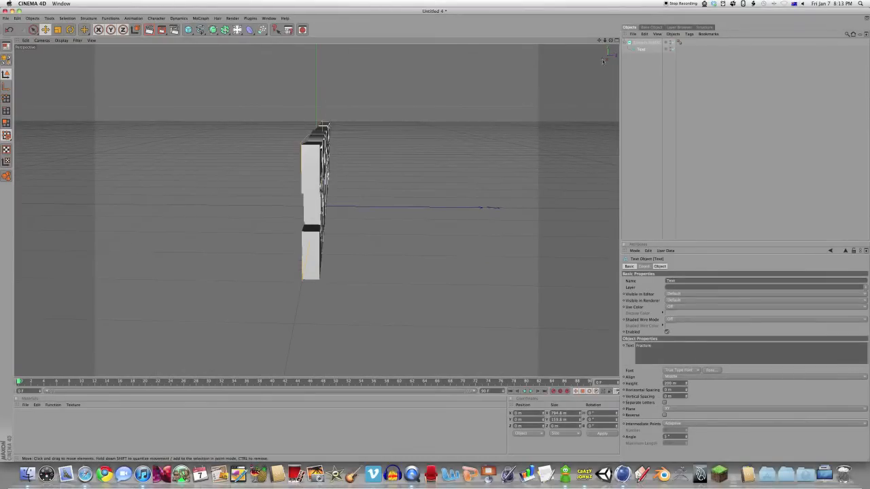
left_click(640, 43)
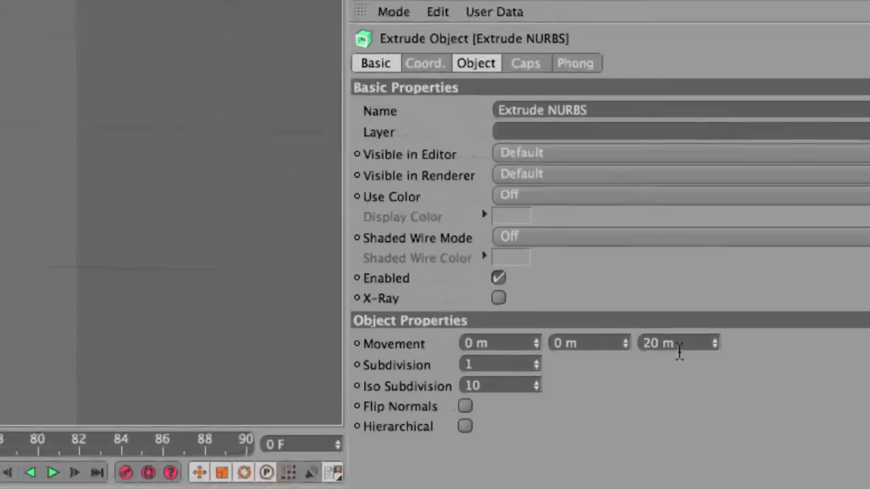
left_click(712, 351)
left_click_drag(644, 343, 599, 343)
type("0")
key("Return")
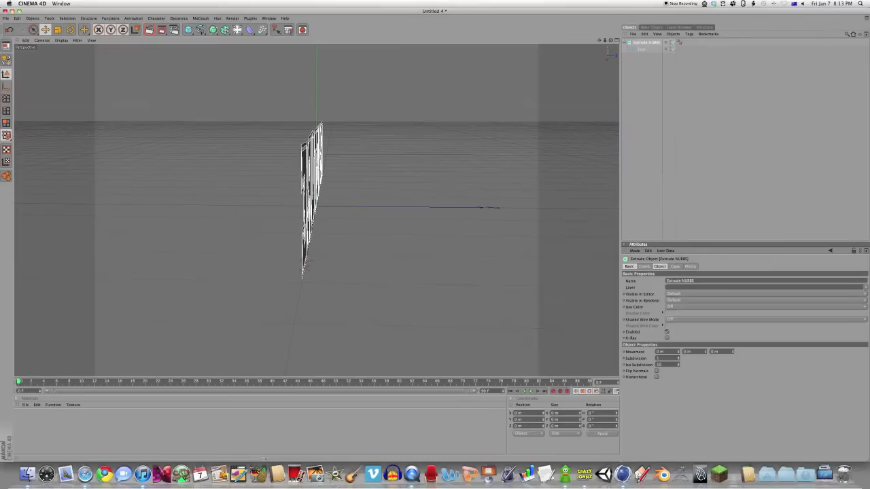
Make the Extrude NURBS object editable and delete its triangular selection tag.
left_click_drag(448, 206, 605, 217, "alt")
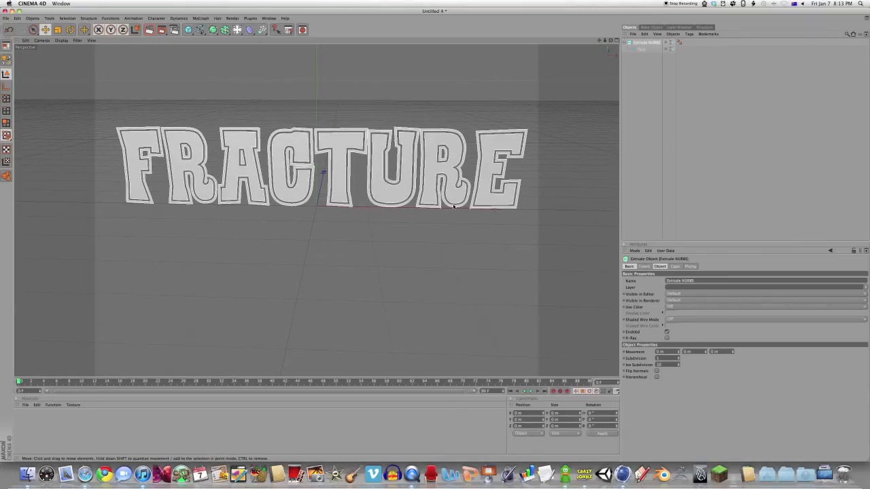
left_click_drag(455, 192, 483, 278, "alt")
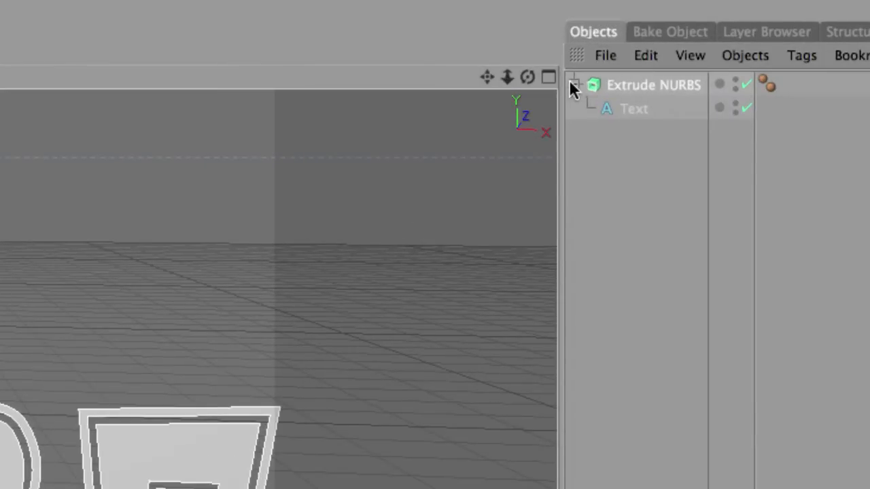
left_click(595, 73)
key("c")
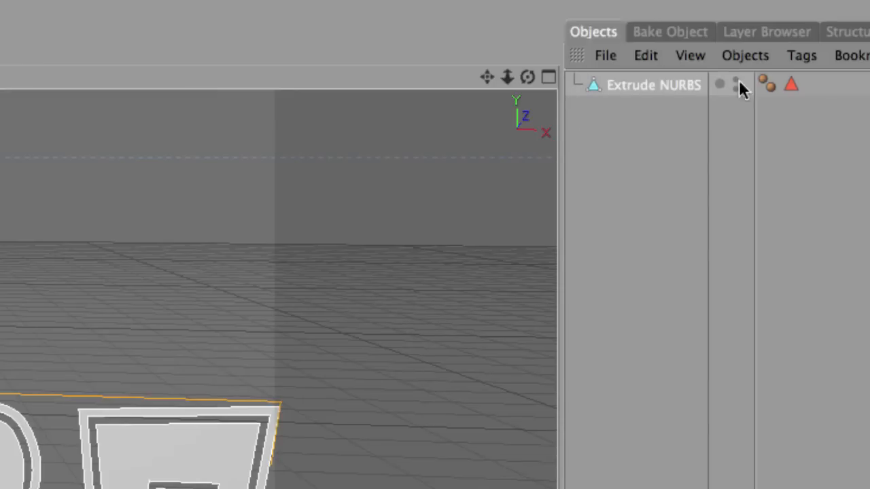
left_click(793, 83)
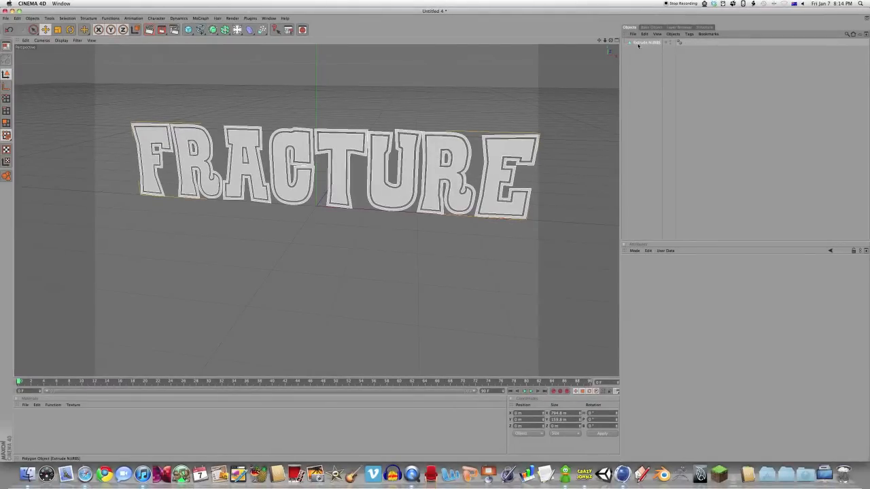
Rename the polygon object as Fracture.
left_click(647, 43)
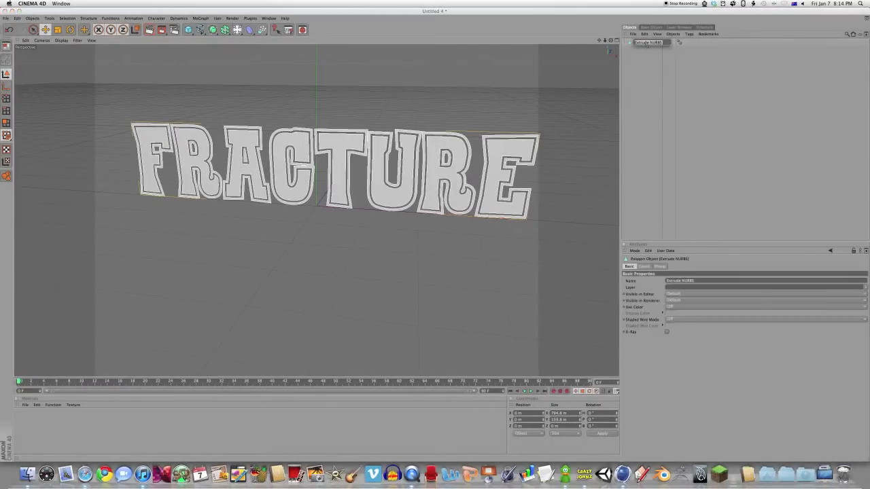
double_click(649, 43)
key("Return")
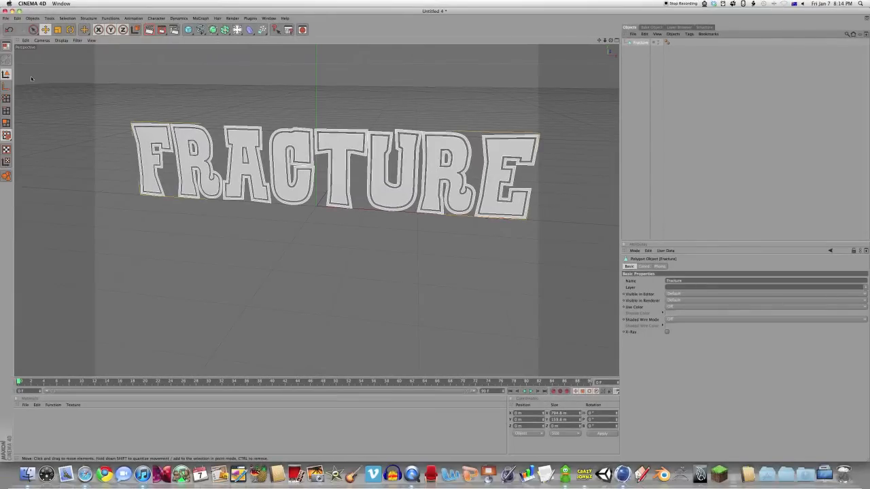
In the enlarged front view, switch to polygon mode and activate the Knife tool with Restrict To Selection off.
middle_click(251, 106)
middle_click(467, 246)
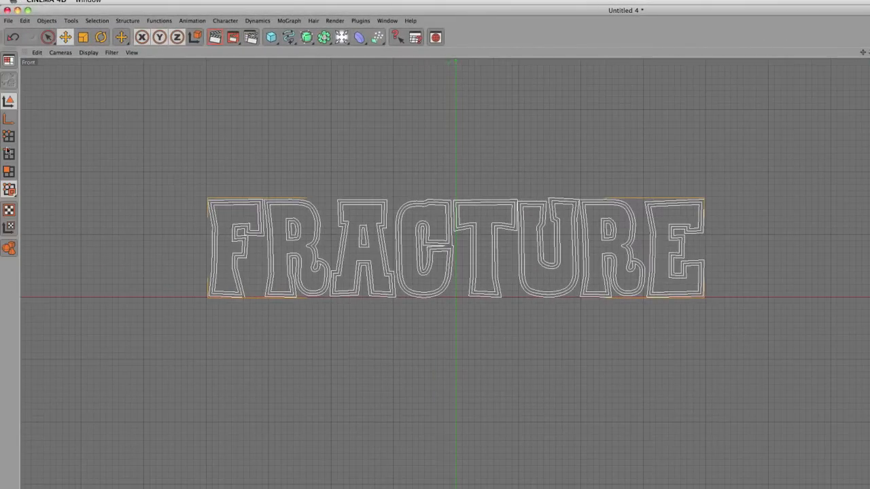
left_click(9, 170)
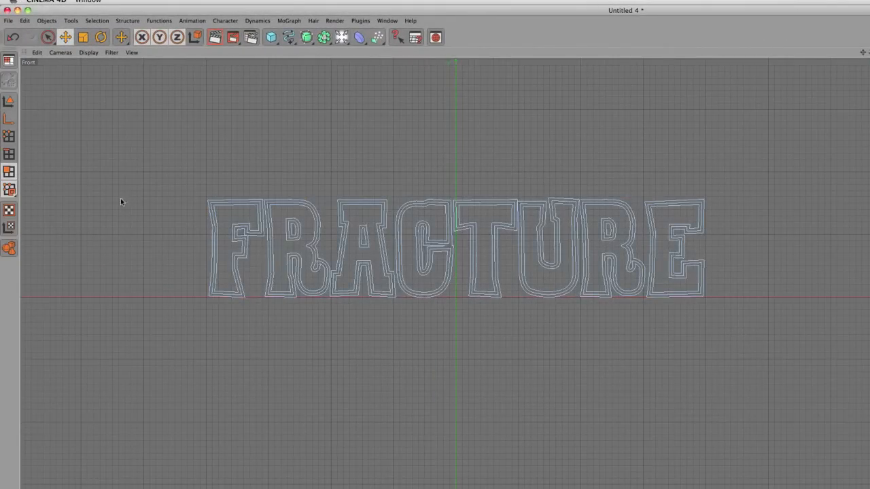
right_click(227, 222)
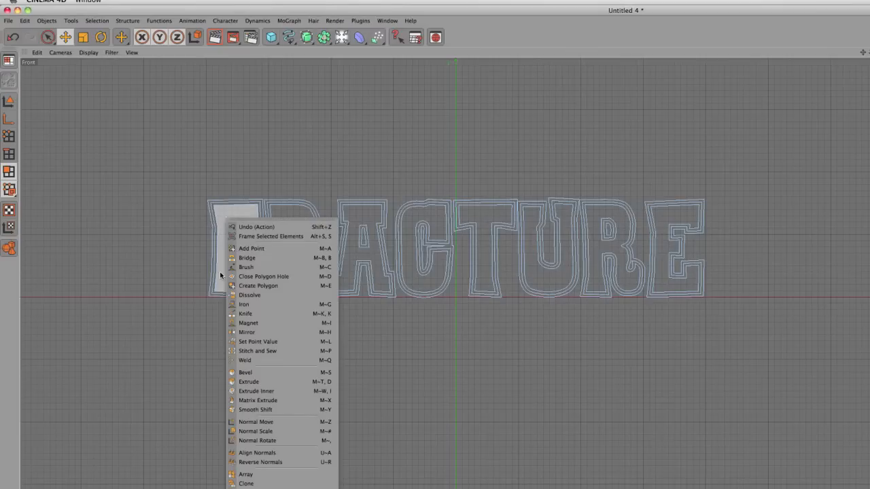
left_click(270, 314)
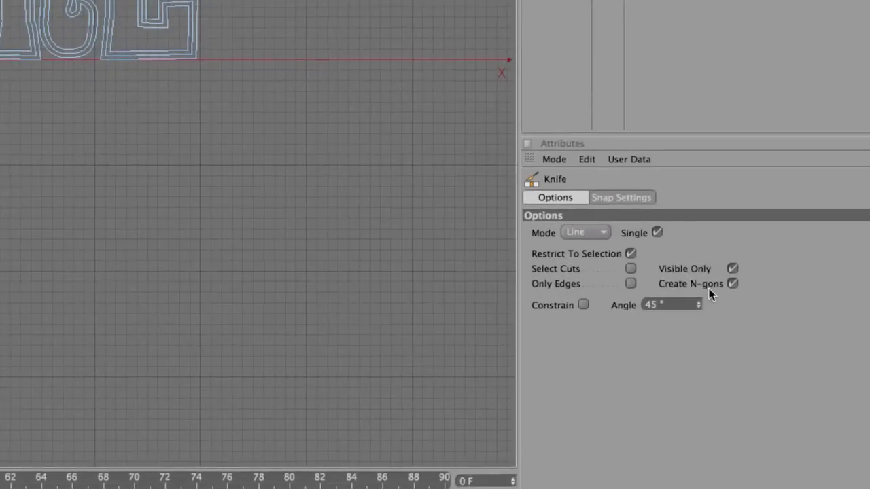
left_click(628, 253)
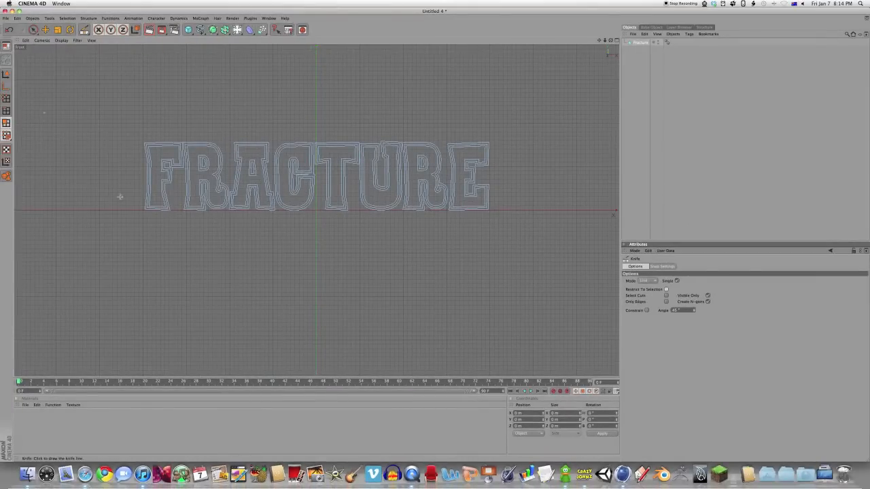
Cut all the letters into fragments with straight knife lines running lengthwise, vertically and diagonally across the text.
left_click_drag(106, 197, 507, 170)
left_click_drag(472, 123, 466, 235)
left_click_drag(430, 120, 439, 231)
left_click_drag(411, 119, 413, 237)
left_click_drag(388, 117, 390, 252)
left_click_drag(367, 128, 369, 248)
left_click_drag(358, 115, 315, 253)
left_click_drag(330, 167, 360, 251)
left_click_drag(303, 169, 306, 237)
left_click_drag(269, 124, 321, 243)
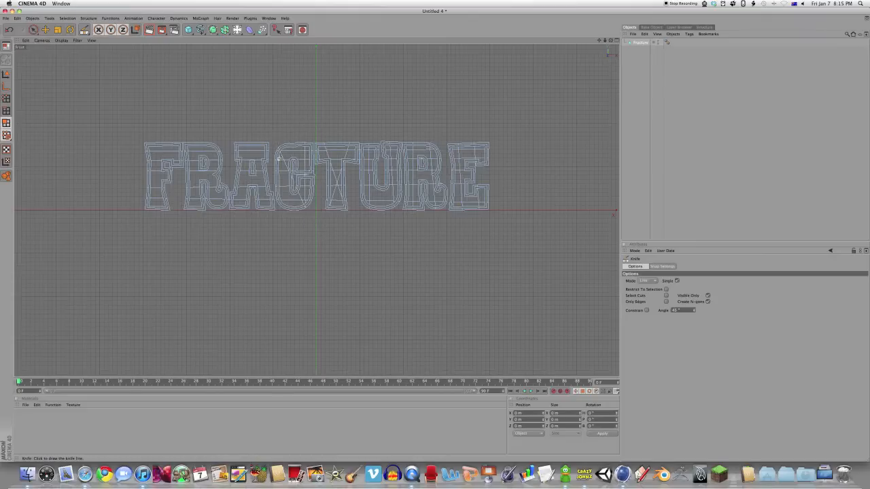
left_click_drag(255, 121, 273, 244)
left_click_drag(257, 114, 231, 228)
mouse_move(197, 116)
left_mouse_down()
mouse_move(235, 259)
mouse_move(190, 187)
mouse_move(187, 233)
left_mouse_up()
left_click_drag(171, 128, 142, 235)
left_click_drag(138, 110, 182, 256)
Select all polygons of the text and disconnect them from each other.
key("super+a")
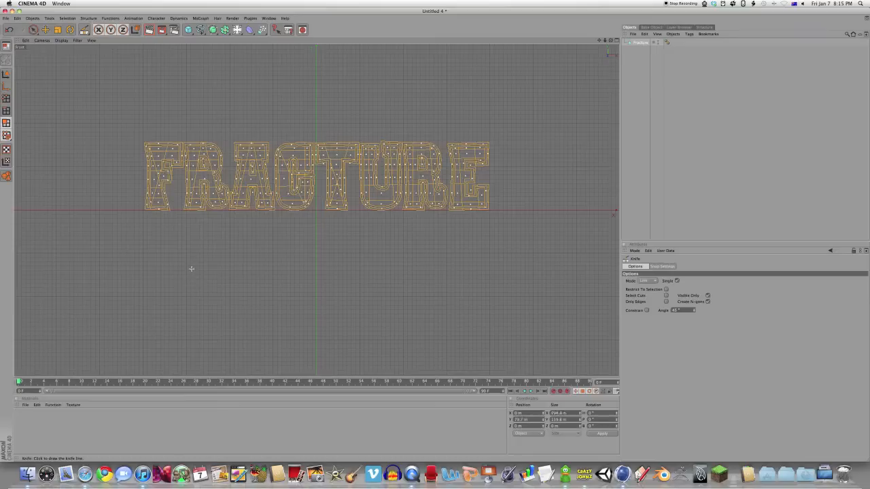
left_click(111, 18)
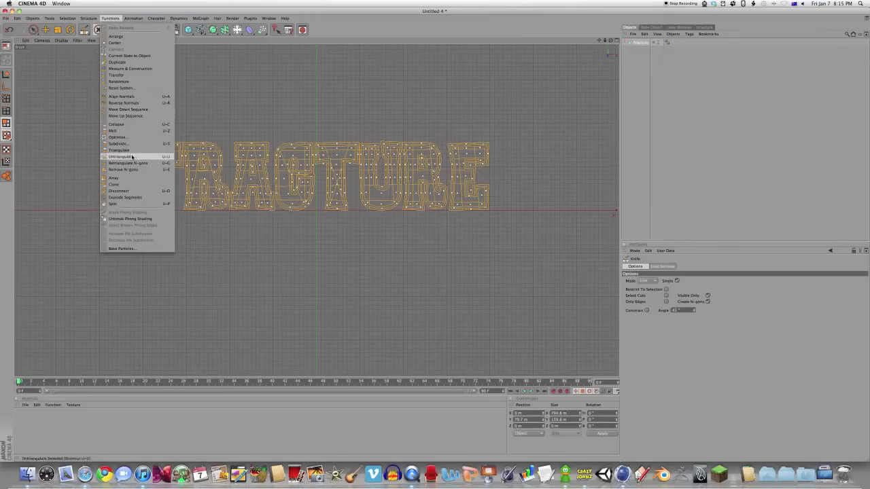
left_click(147, 191)
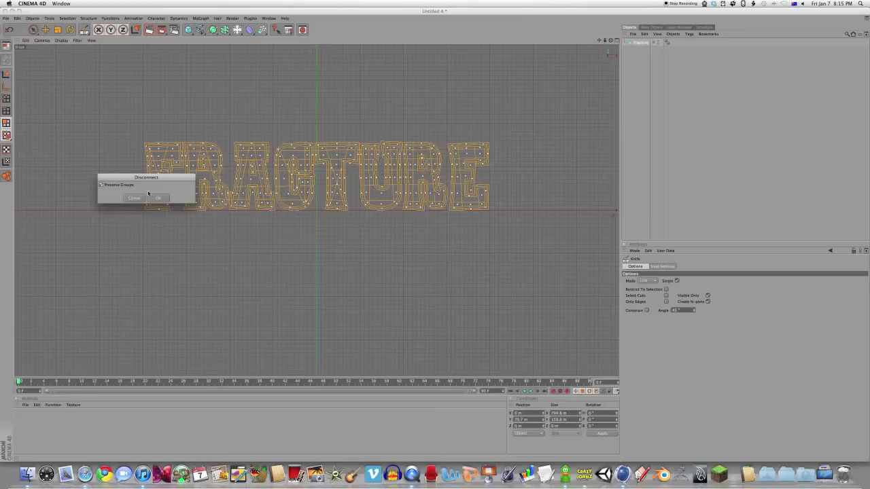
left_click(159, 198)
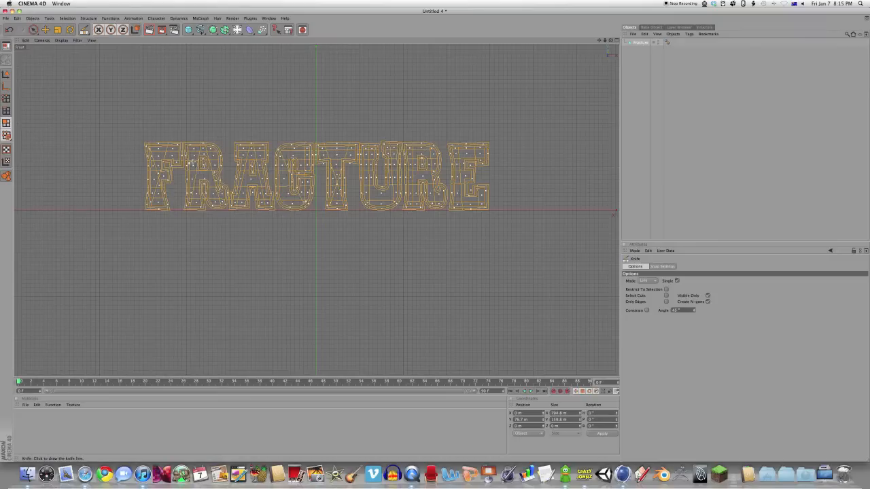
Test the disconnected pieces by moving one polygon of the first letter R upward and undo the move.
left_click(51, 33)
left_click(193, 158)
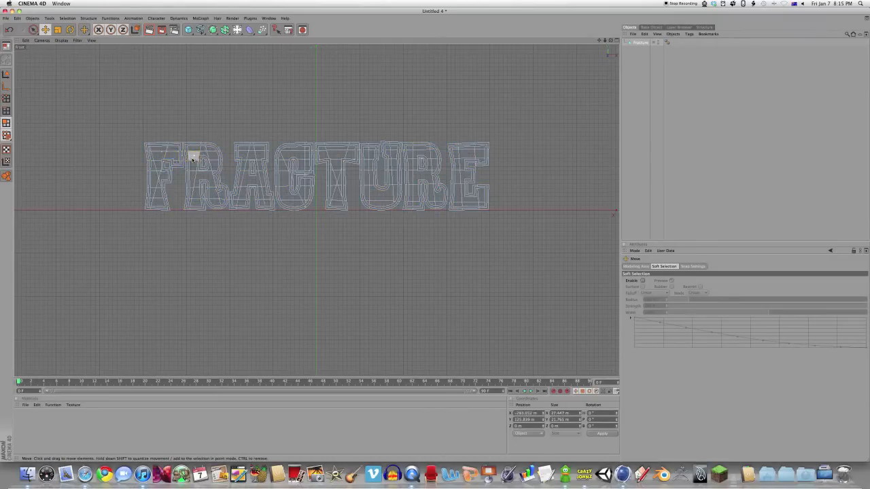
left_click(6, 86)
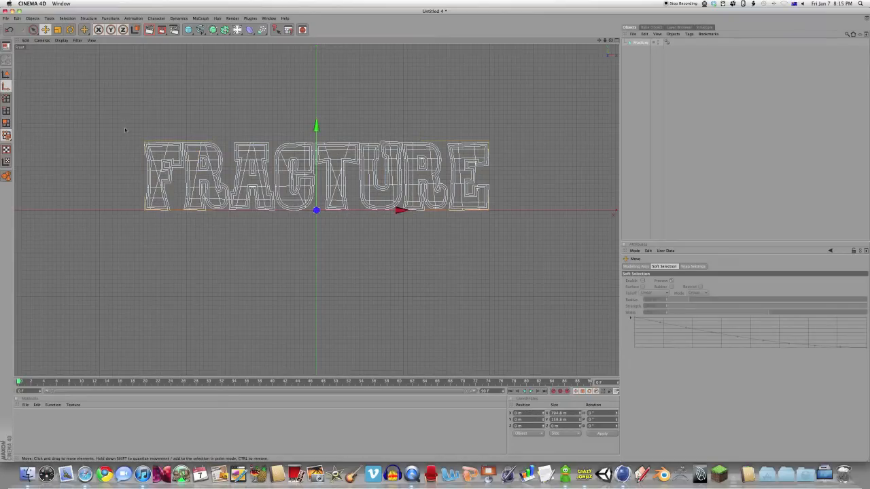
left_click(6, 123)
left_click_drag(194, 156, 198, 109)
key("super+z")
left_click(285, 152)
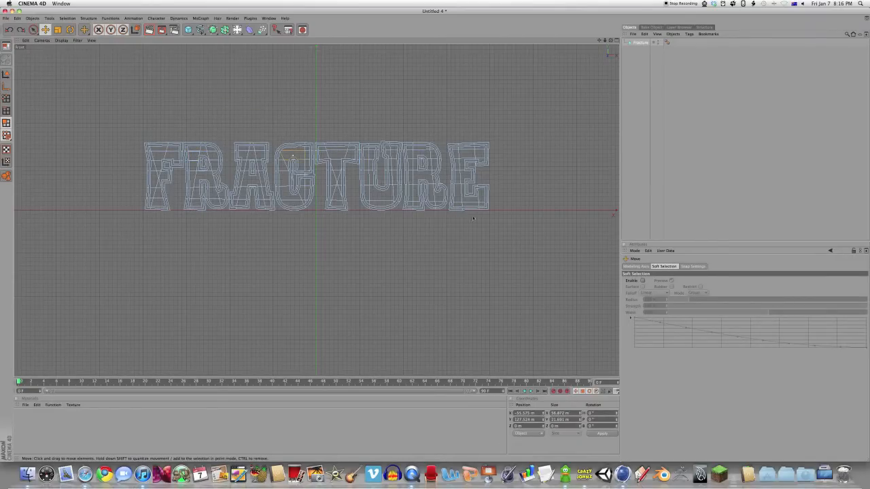
left_click(635, 151)
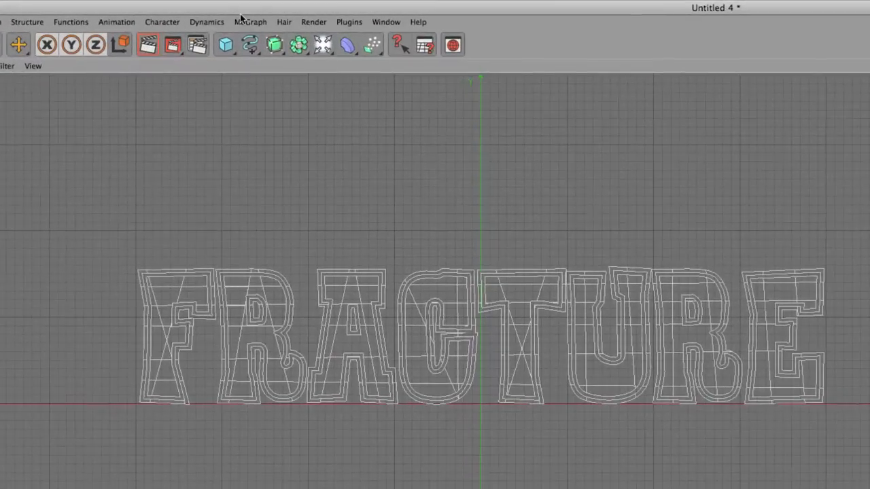
Add a MoGraph Fracture Object, a Shader Effector and a Random Effector to the scene.
left_click(246, 24)
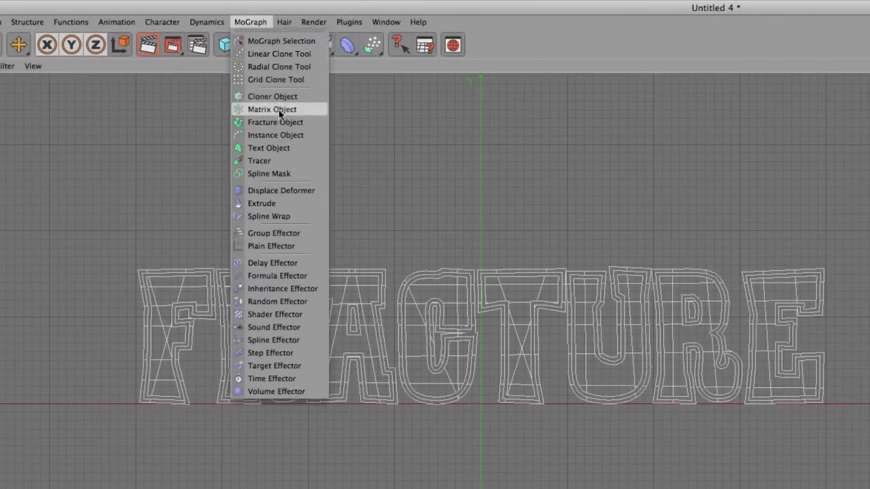
left_click(278, 122)
left_click(250, 23)
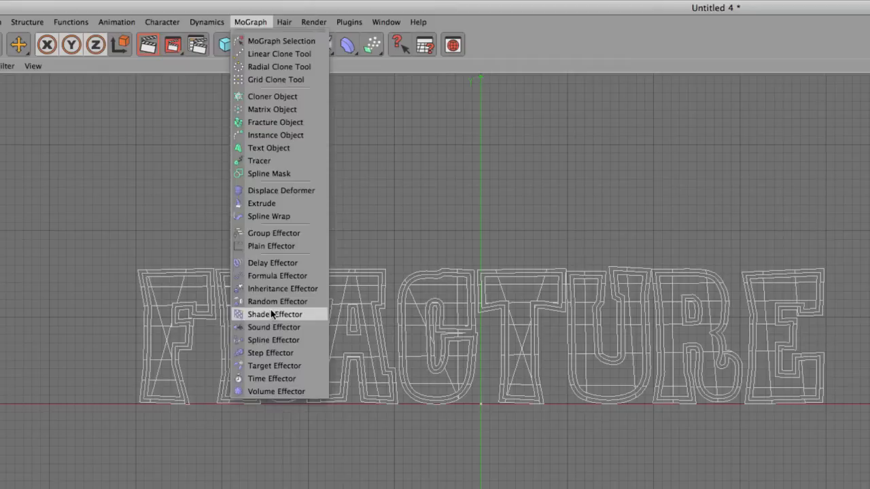
left_click(272, 303)
left_click(237, 35)
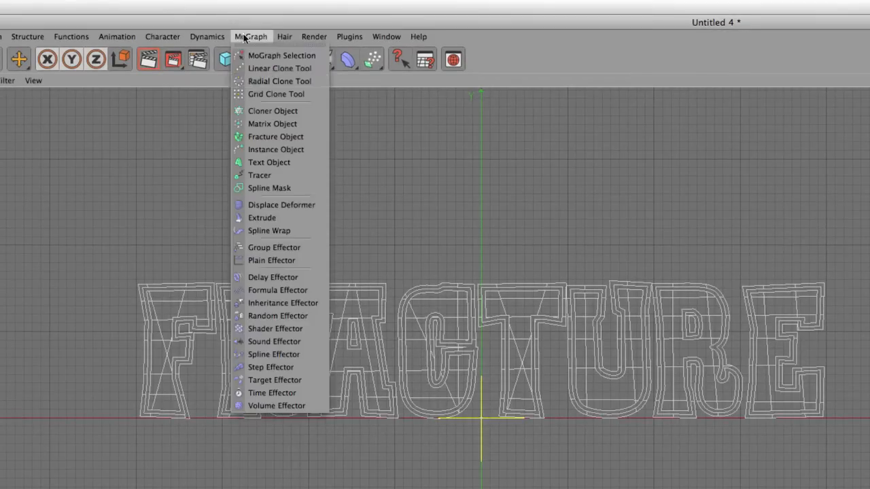
left_click(306, 315)
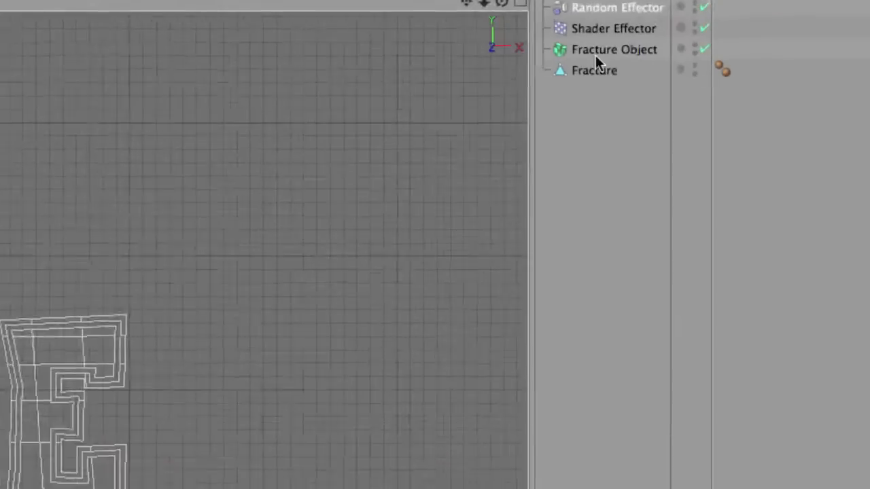
Nest the Fracture polygon object under the Fracture Object and the Random Effector under the Shader Effector.
left_click(636, 63)
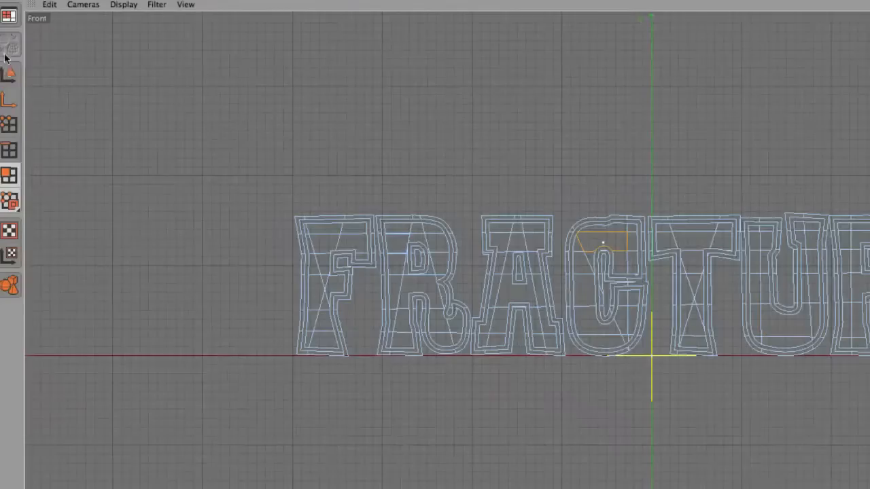
left_click(6, 85)
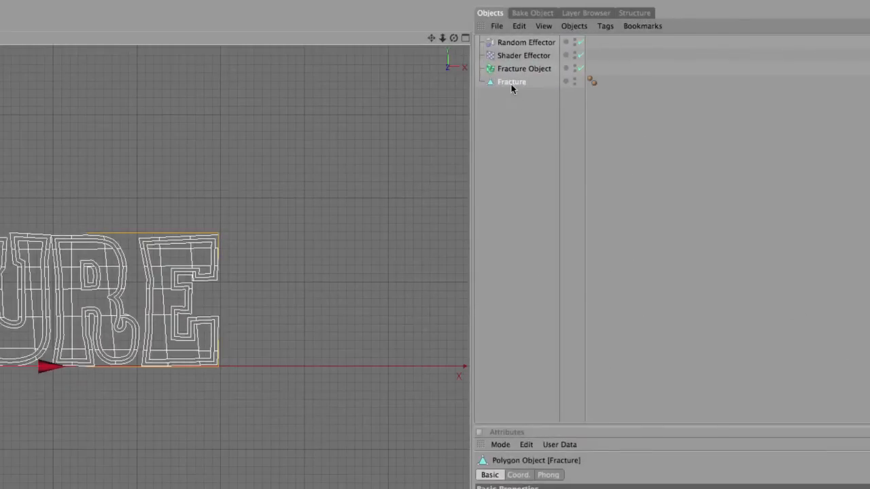
left_click_drag(524, 70, 515, 56)
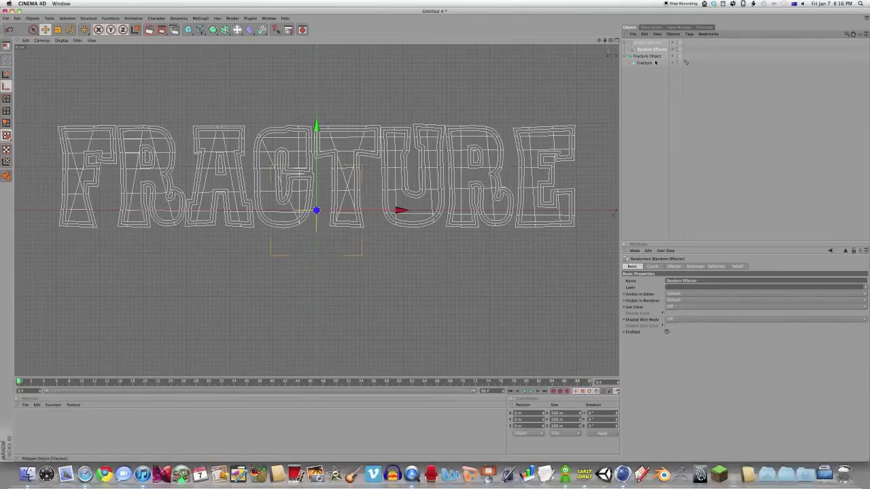
Add the Random Effector to the Fracture Object's effectors list, below the Shader Effector.
left_click(645, 57)
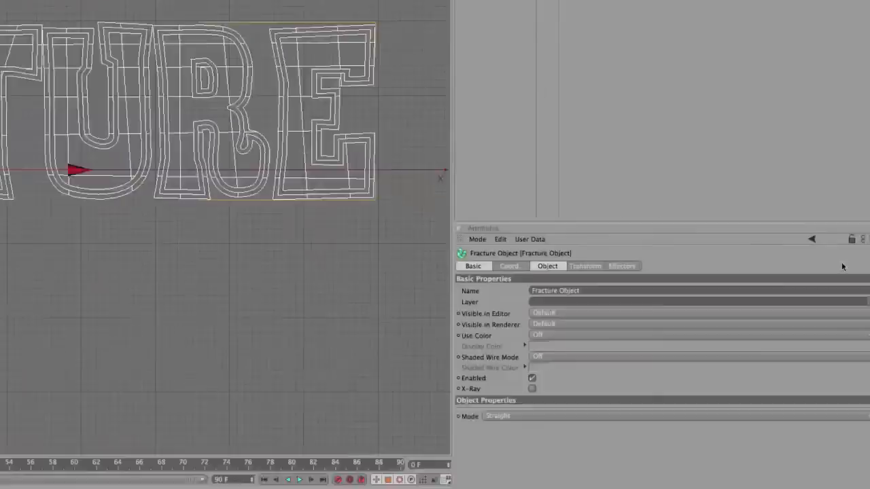
left_click(721, 265)
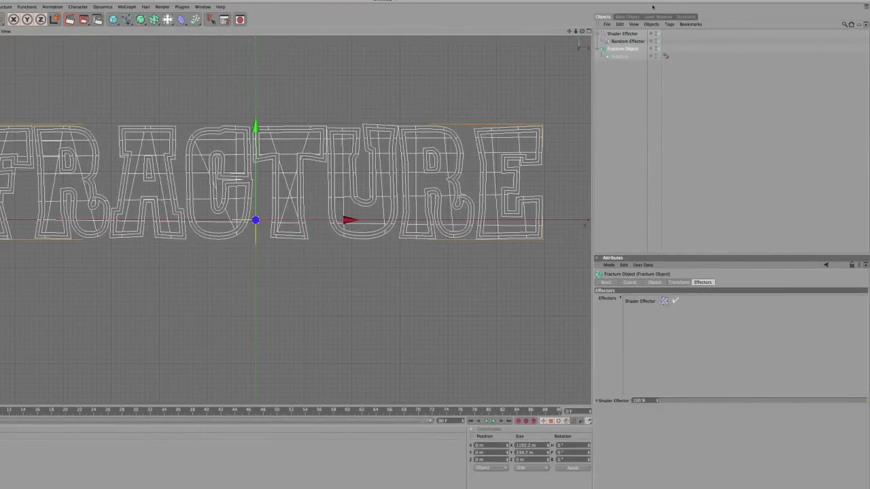
left_click_drag(624, 42, 623, 80)
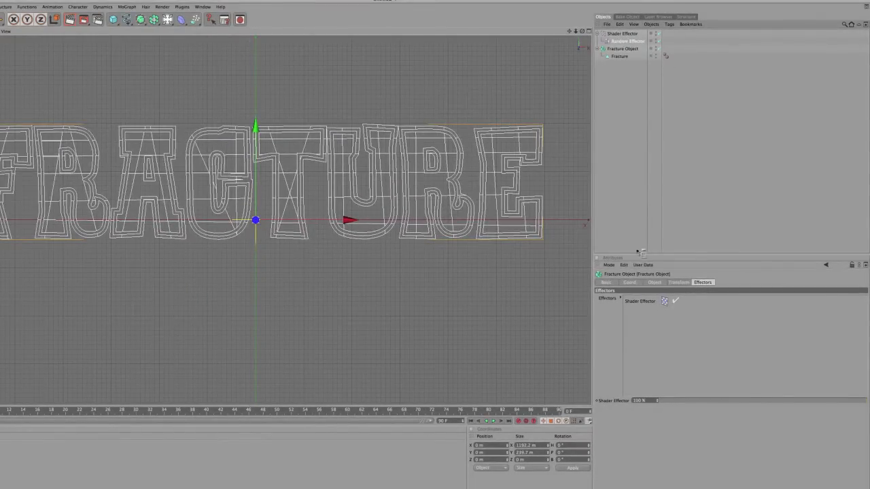
left_click_drag(642, 311, 637, 310)
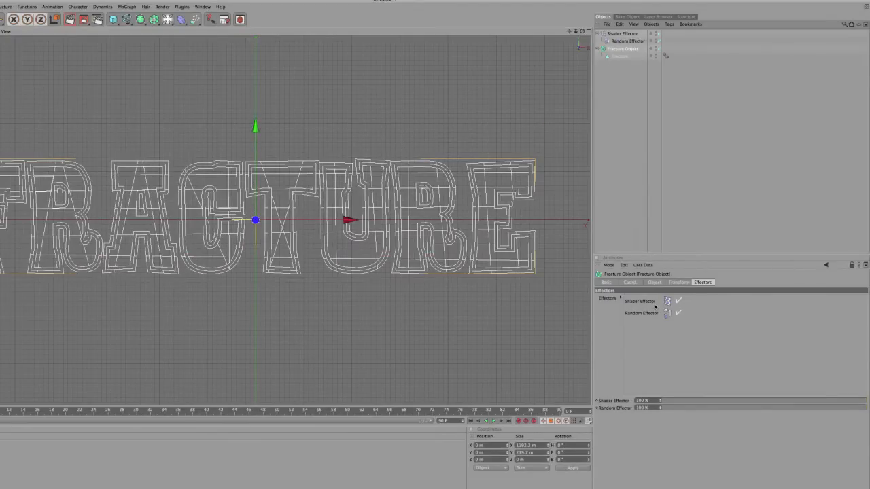
Enlarge the perspective view of the text and display the Random Effector's transform parameters.
middle_click(372, 281)
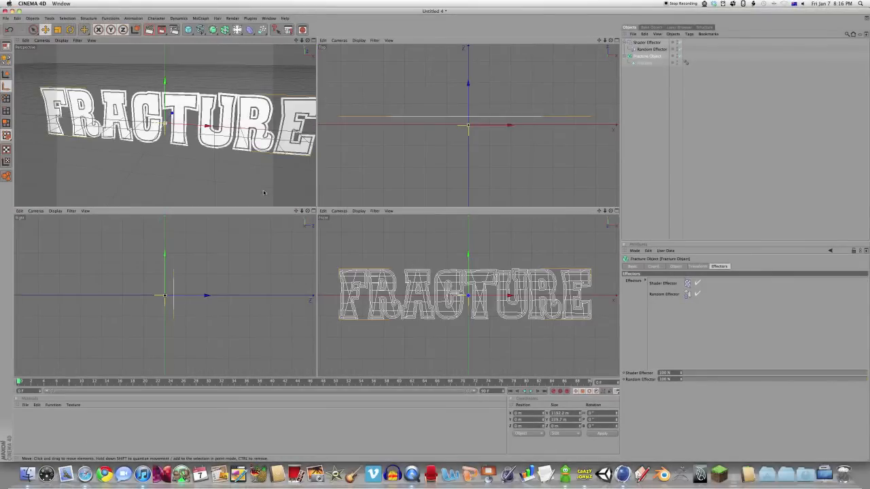
left_click(264, 193)
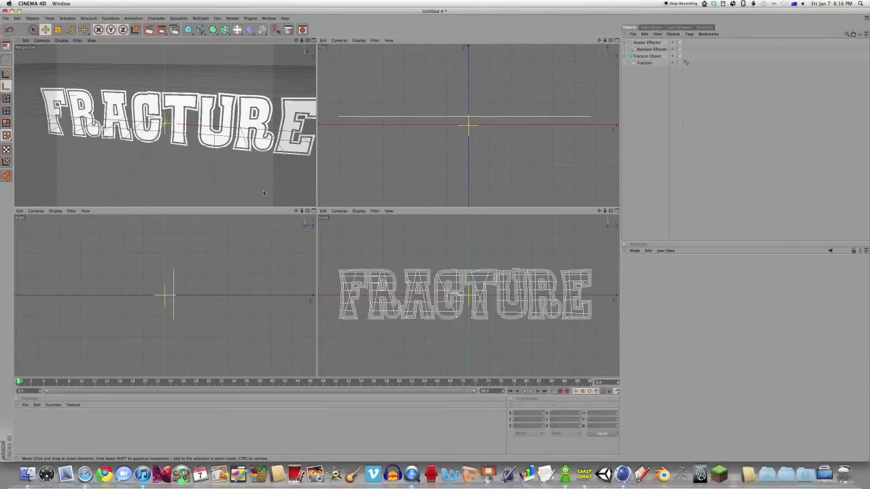
middle_click(257, 196)
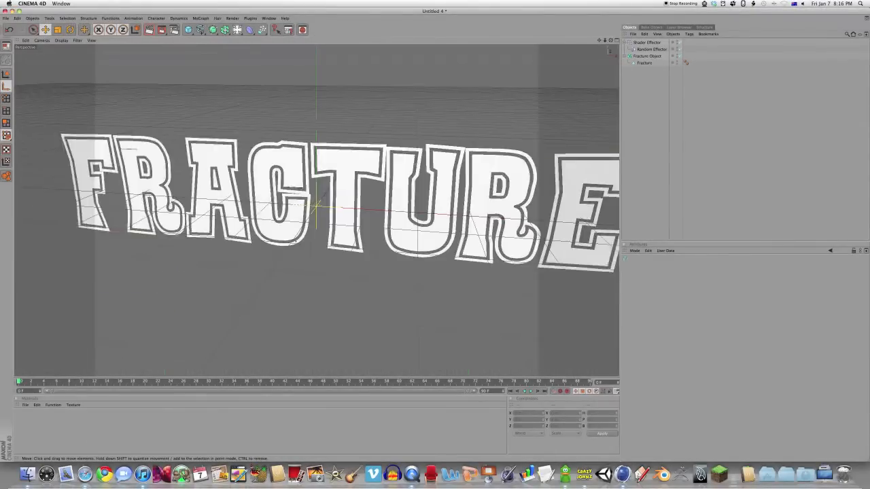
left_click(267, 198)
mouse_move(388, 284)
left_mouse_down("alt")
mouse_move(224, 292)
mouse_move(272, 306)
mouse_move(237, 323)
mouse_move(255, 275)
mouse_move(442, 272)
mouse_move(394, 269)
left_mouse_up("alt")
left_click(639, 43)
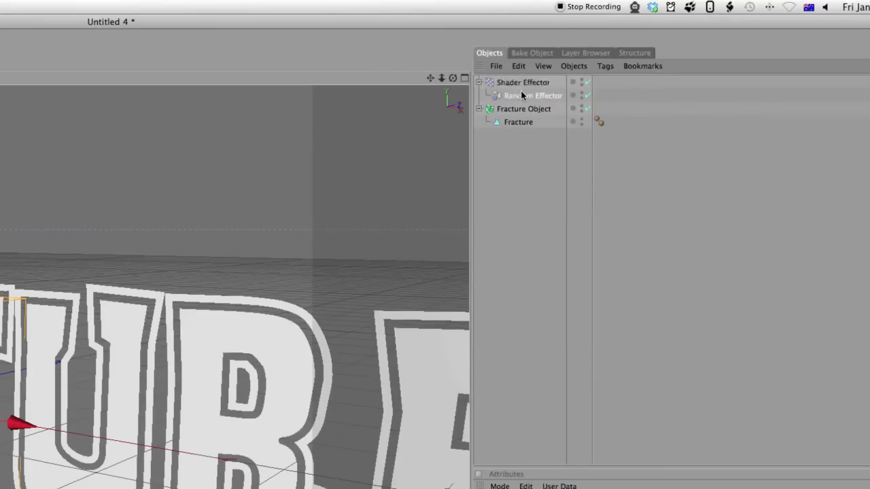
left_click(522, 95)
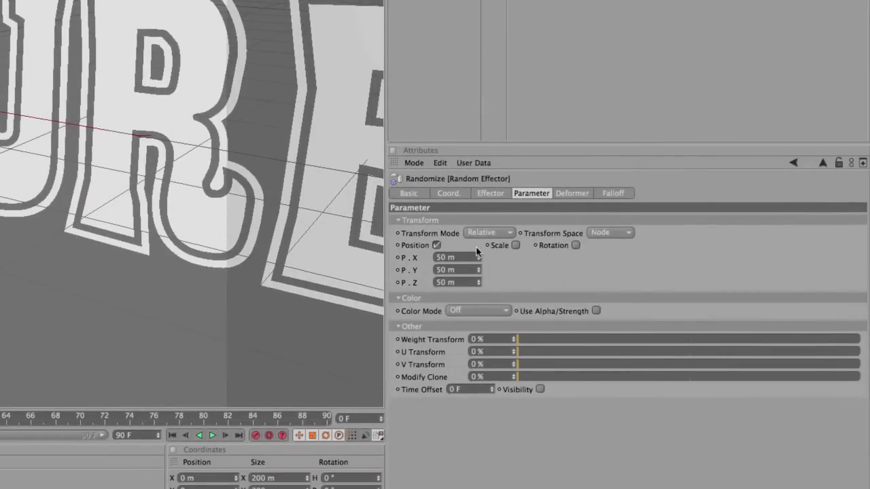
Compare the text with the Random Effector's position transform off and on, leaving it enabled at 50 m per axis.
left_click(437, 245)
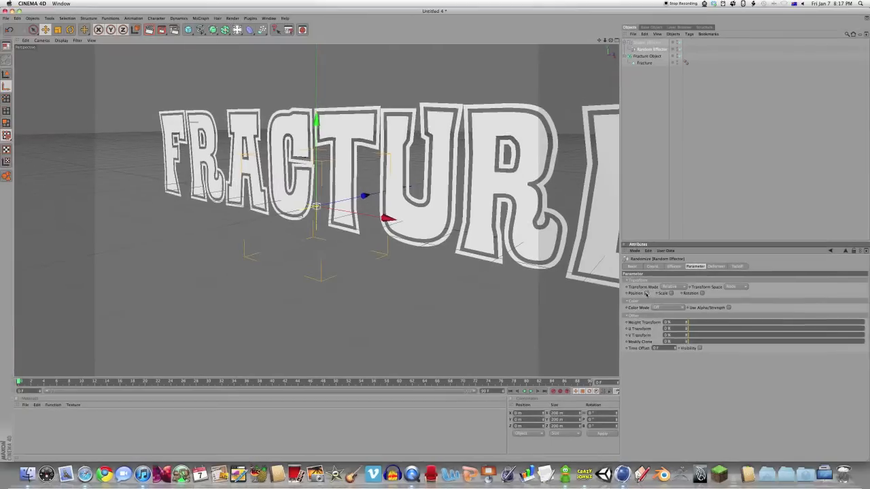
left_click(436, 245)
left_click(437, 246)
left_click(436, 246)
left_click(646, 294)
left_click(647, 294)
left_click(647, 293)
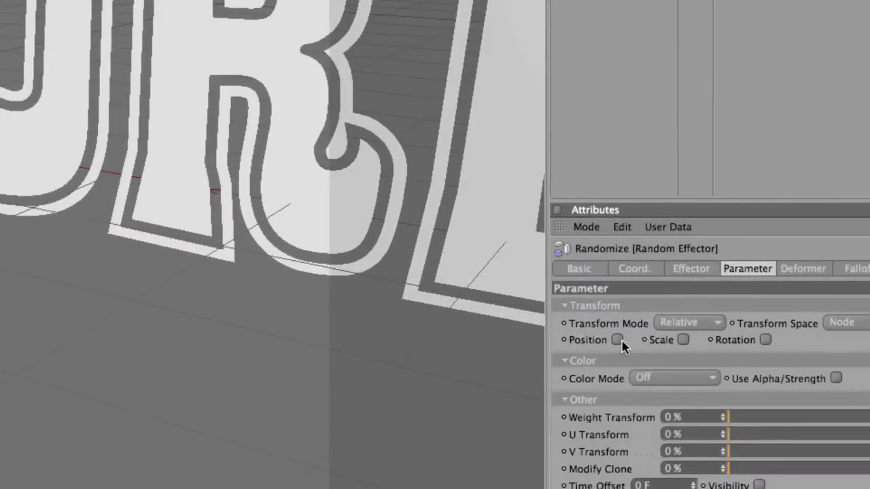
left_click(618, 340)
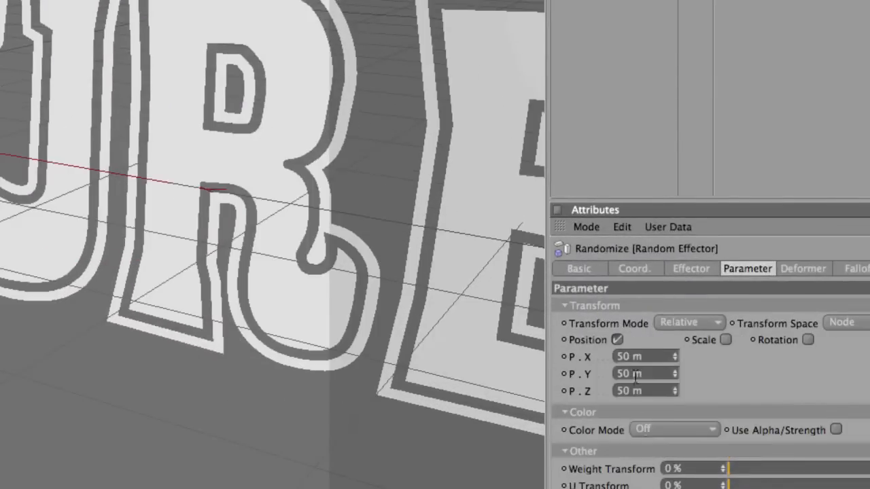
Enable rotation on the Random Effector and set R.H to 30°, R.P to 40° and R.B to 130°.
left_click(807, 339)
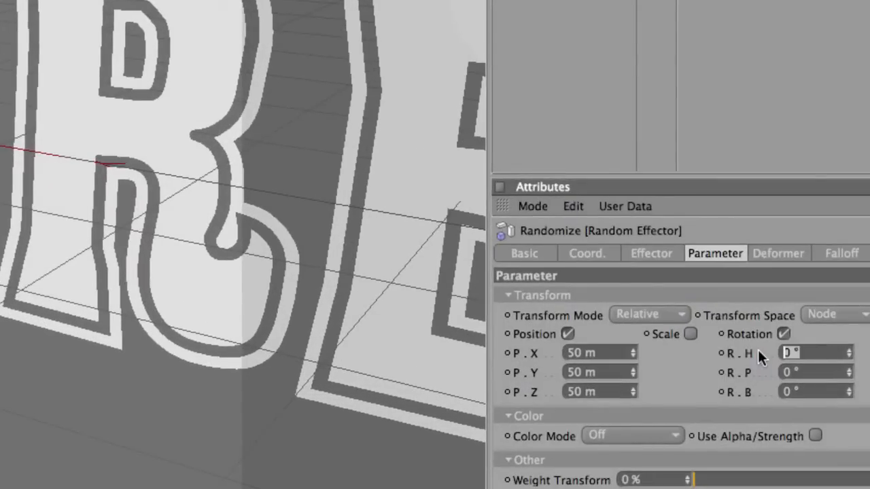
type("30")
key("Tab")
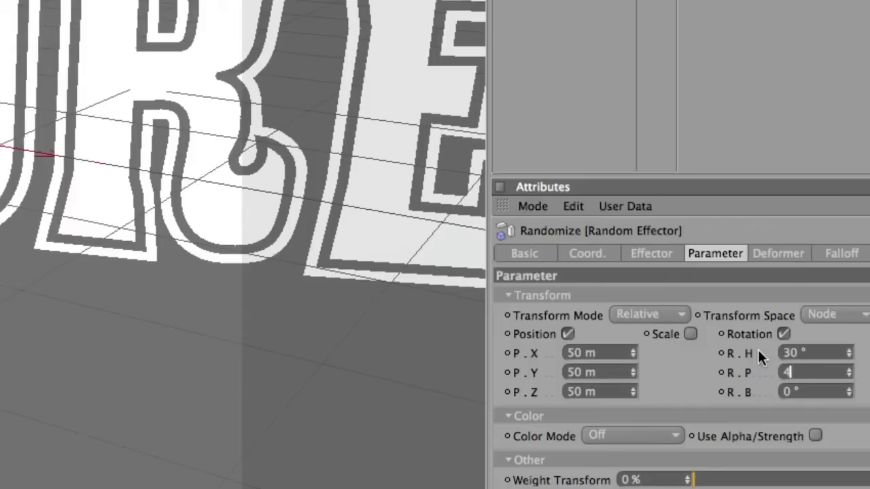
type("40")
key("Tab")
type("130")
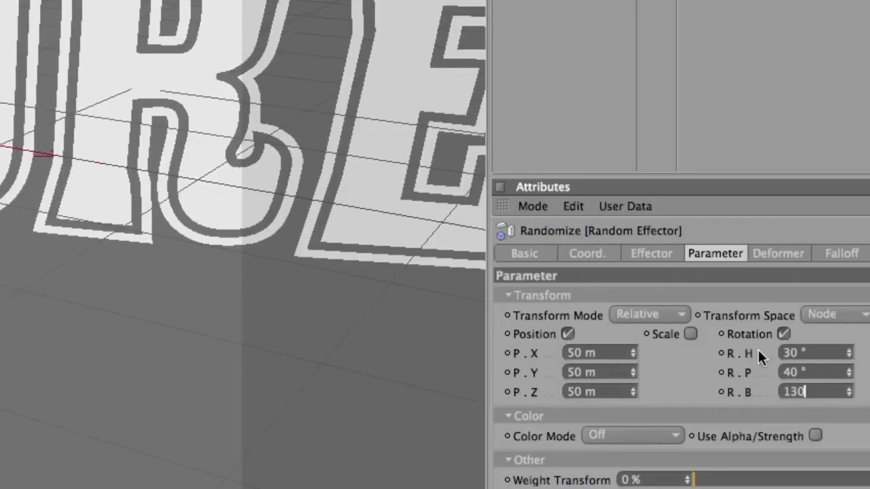
key("Return")
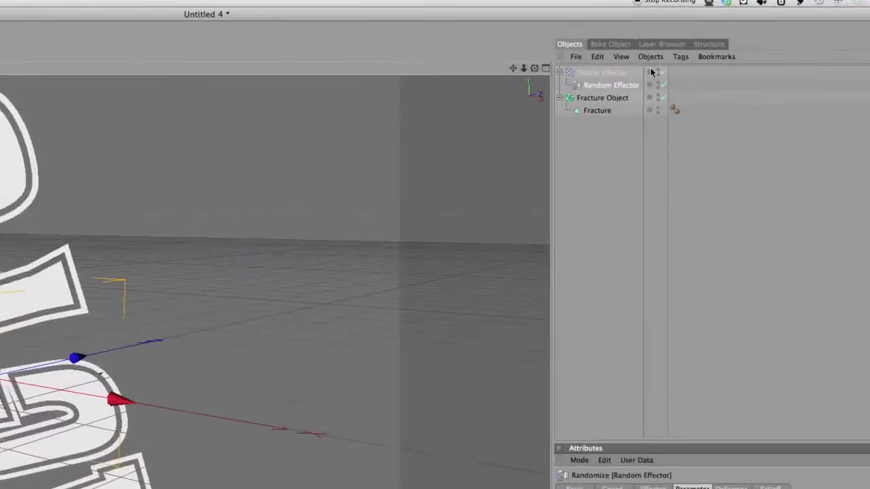
Turn off scale on the Shader Effector and enable position with P.X 0 m, P.Y 0 m and P.Z -1000 m.
left_click(654, 46)
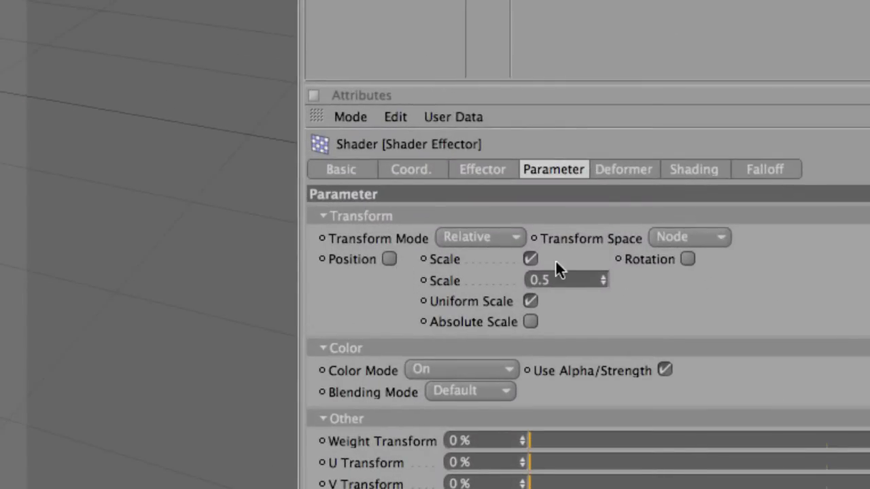
left_click(530, 259)
left_click(386, 259)
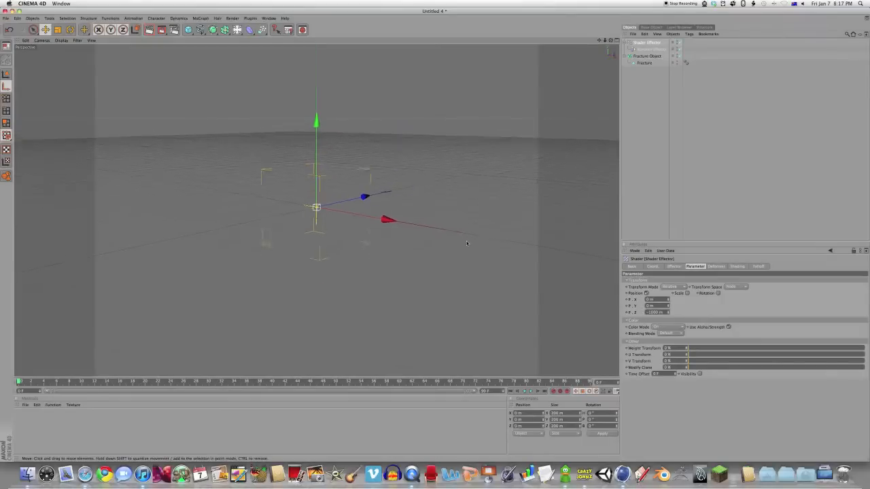
Change the Shader Effector's falloff shape from Infinite to Box.
left_click_drag(58, 269, 103, 246, "alt")
mouse_move(395, 256)
left_mouse_down("alt")
mouse_move(354, 278)
mouse_move(408, 278)
mouse_move(395, 256)
left_mouse_up("alt")
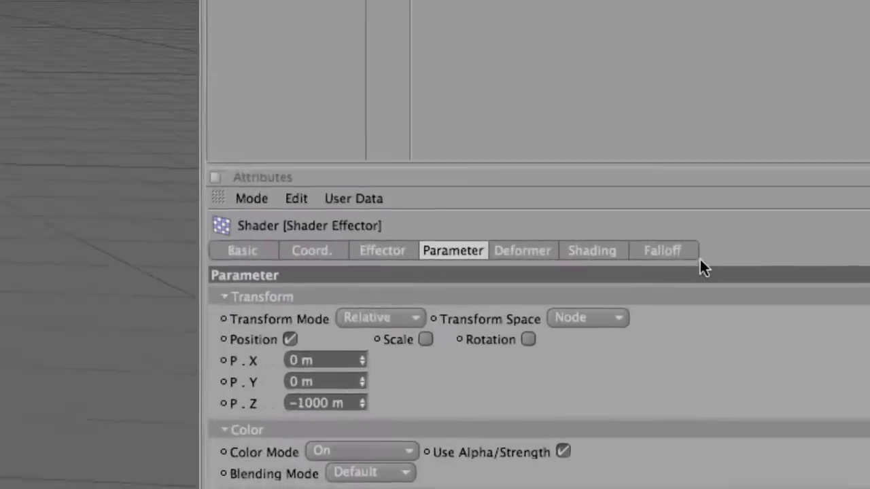
left_click(758, 266)
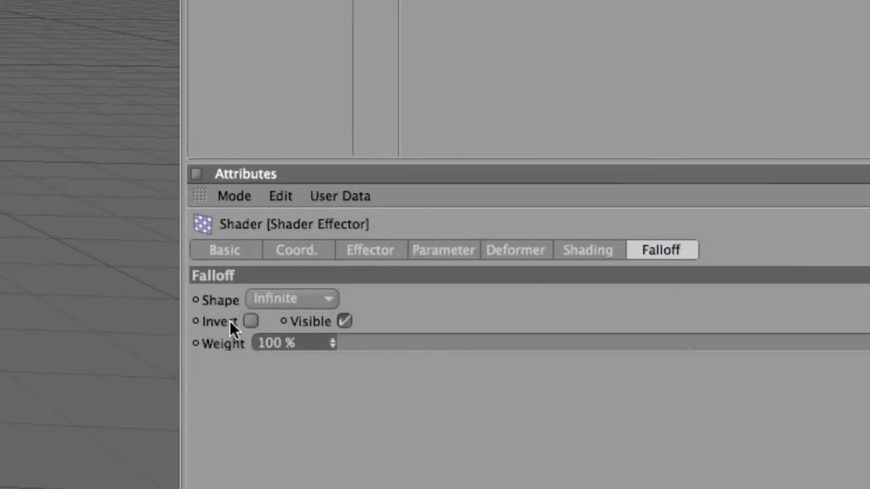
left_click(288, 301)
left_click(301, 347)
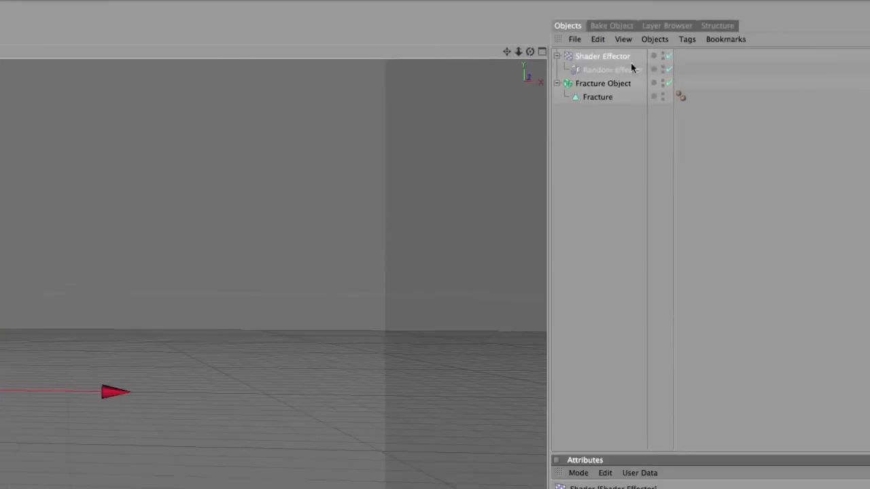
Set the Random Effector's falloff shape to Box as well.
left_click(652, 49)
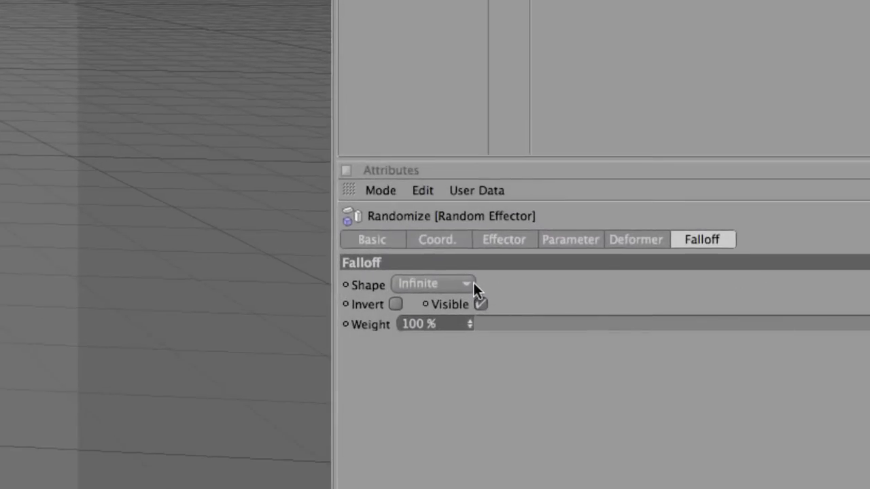
left_click(469, 284)
left_click(465, 322)
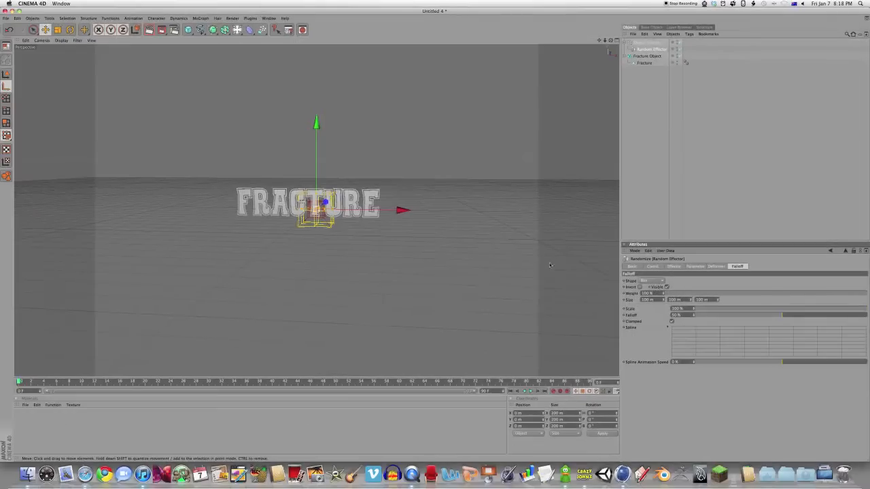
scroll(298, 198, "up", 3)
scroll(297, 197, "down", 2)
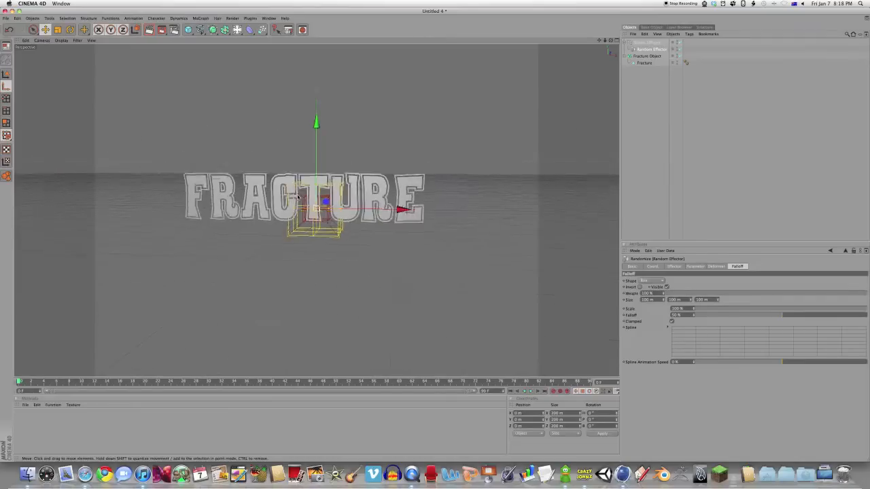
Raise the Random Effector to about 69 m on the Y axis.
scroll(298, 197, "up", 4)
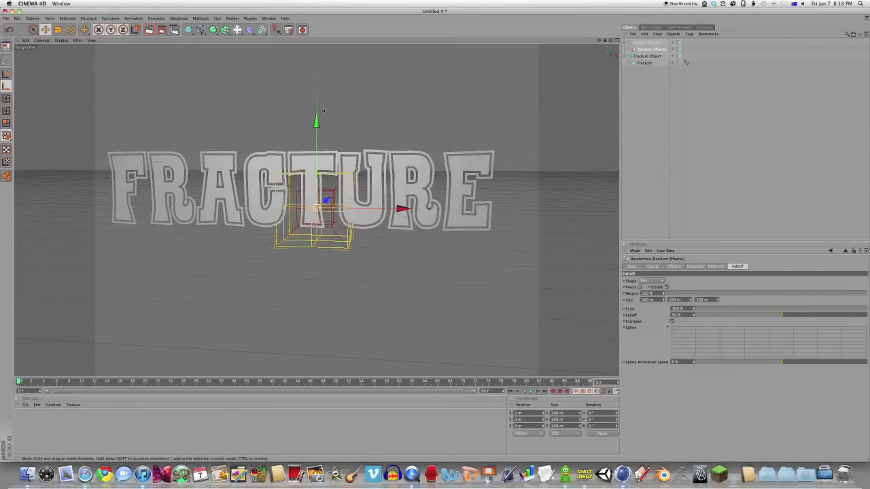
left_click_drag(316, 124, 316, 101)
scroll(353, 196, "down", 3)
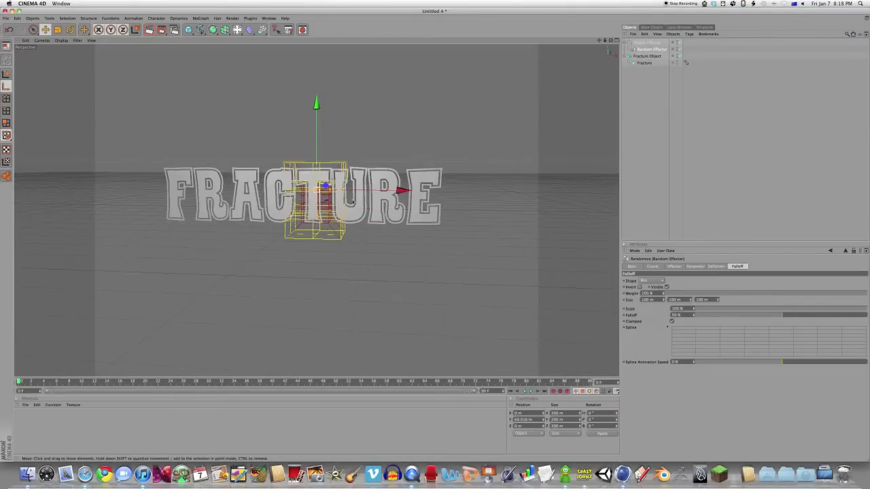
scroll(340, 193, "up", 2)
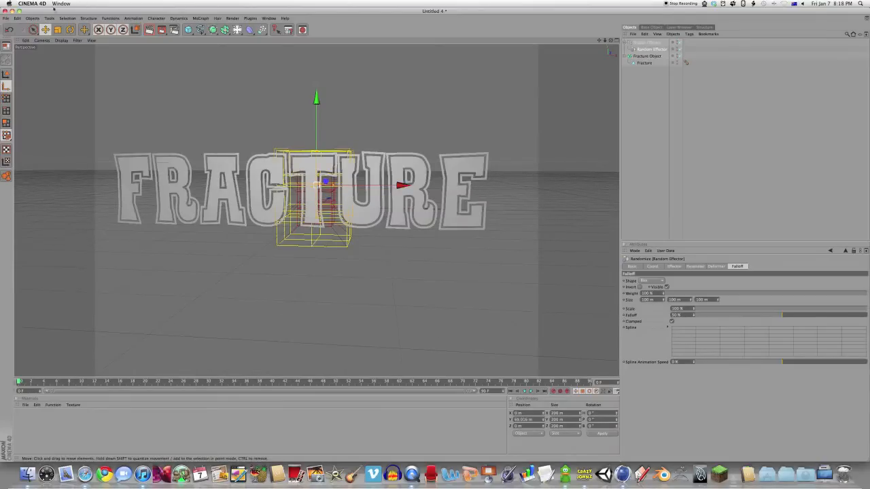
Scale the Random Effector's falloff box to about 1082 m by 451 m around the text and widen its inner falloff zone.
left_click(59, 30)
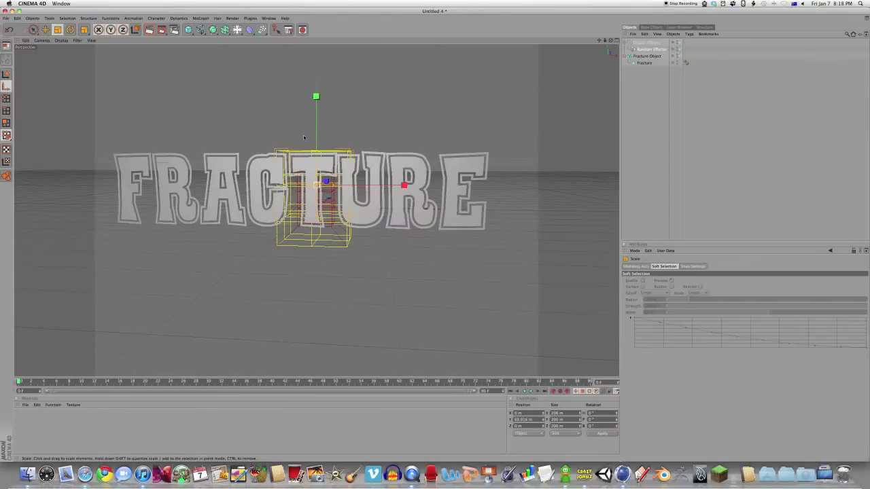
left_click_drag(367, 169, 363, 187, "alt")
left_click_drag(324, 156, 381, 212)
left_click_drag(347, 184, 560, 170)
left_click_drag(165, 252, 137, 226, "alt")
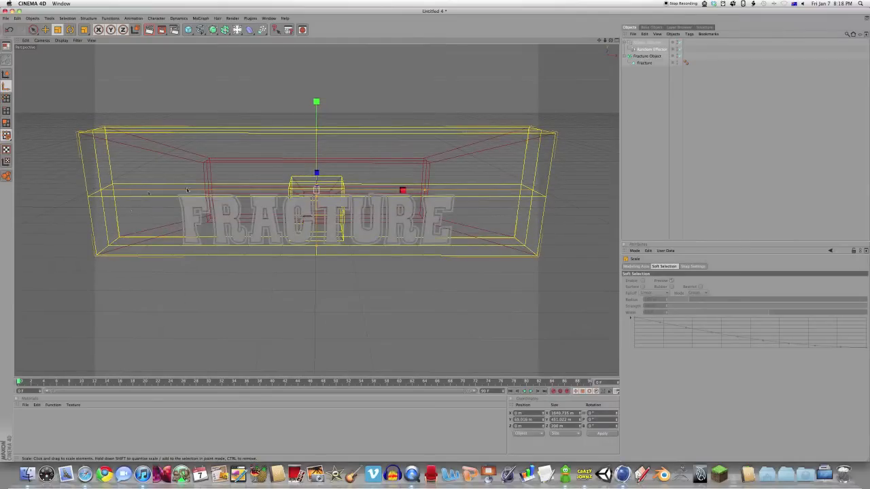
left_click_drag(544, 193, 470, 192)
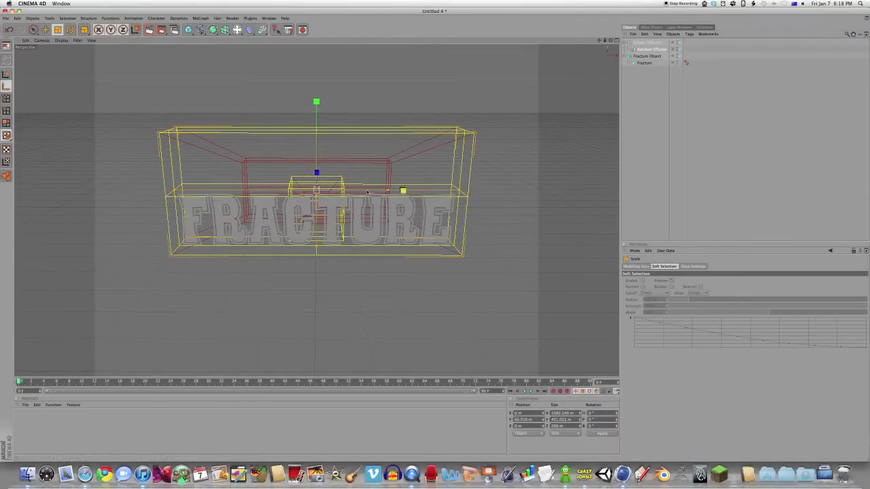
left_click_drag(387, 190, 427, 191)
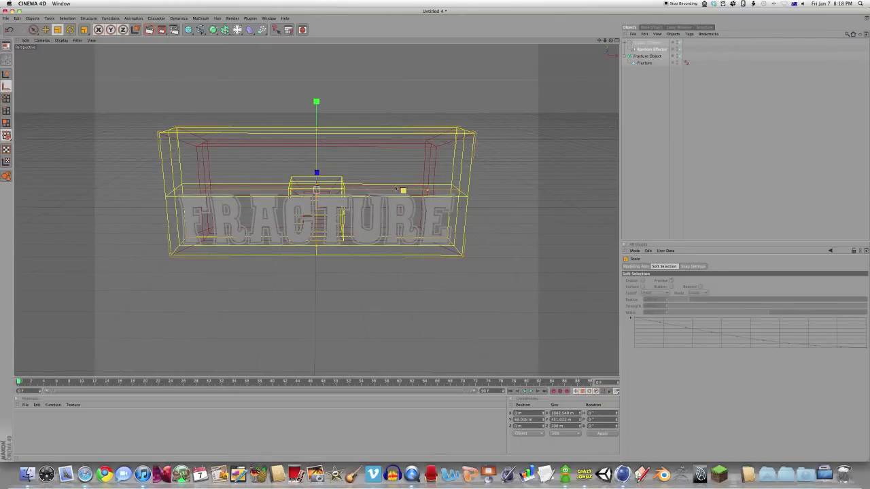
Scale the Shader Effector's falloff box to about 1081 m by 458 m and raise it to about 59 m on Y.
left_click(339, 178)
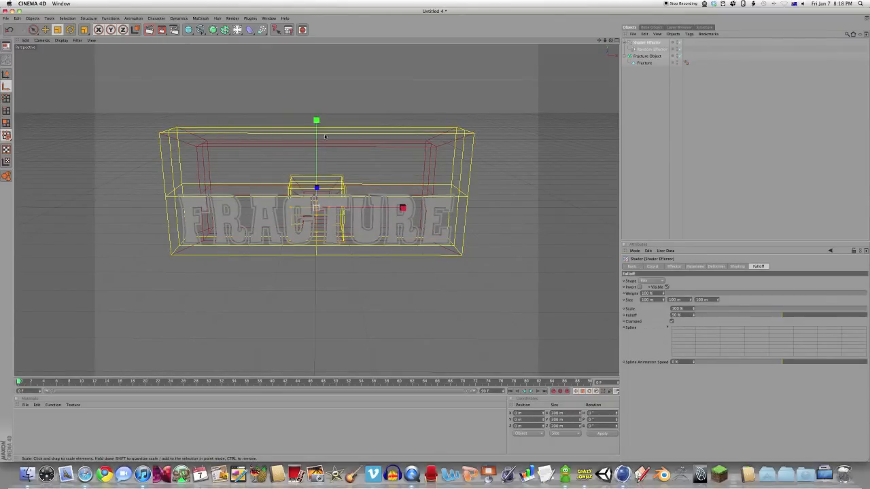
left_click_drag(390, 206, 435, 205)
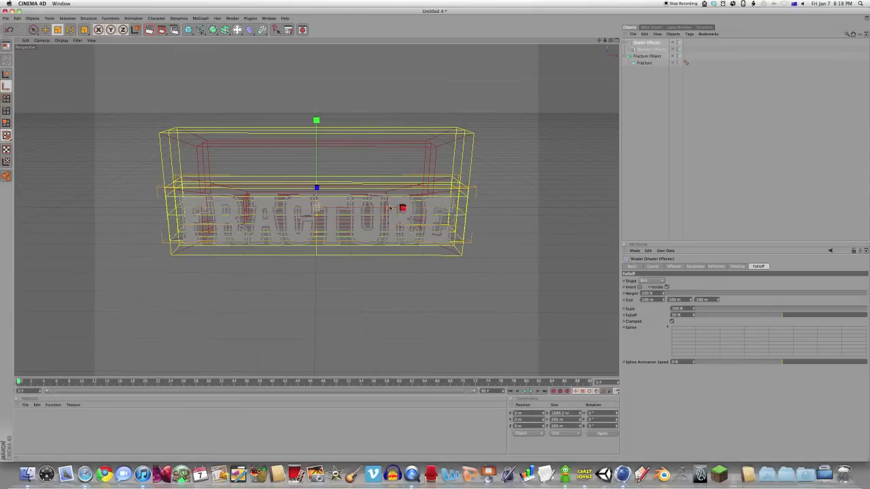
left_click_drag(316, 119, 317, 75)
left_click(46, 30)
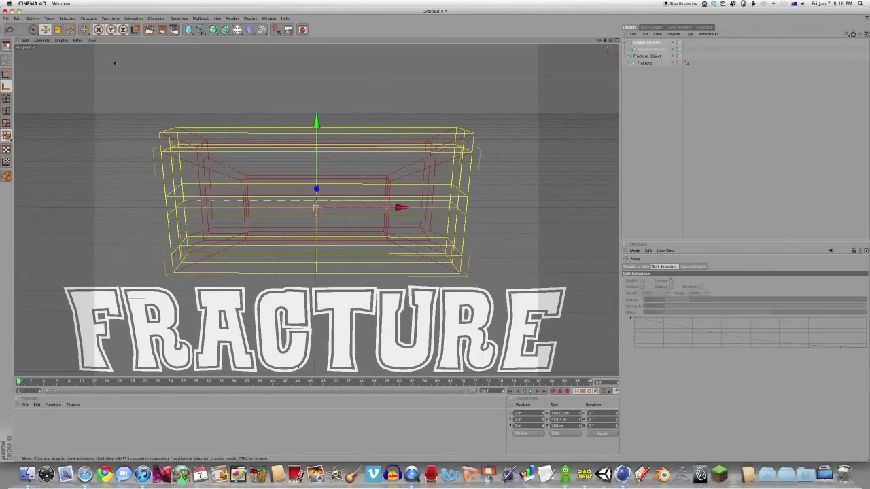
left_click_drag(316, 122, 316, 106)
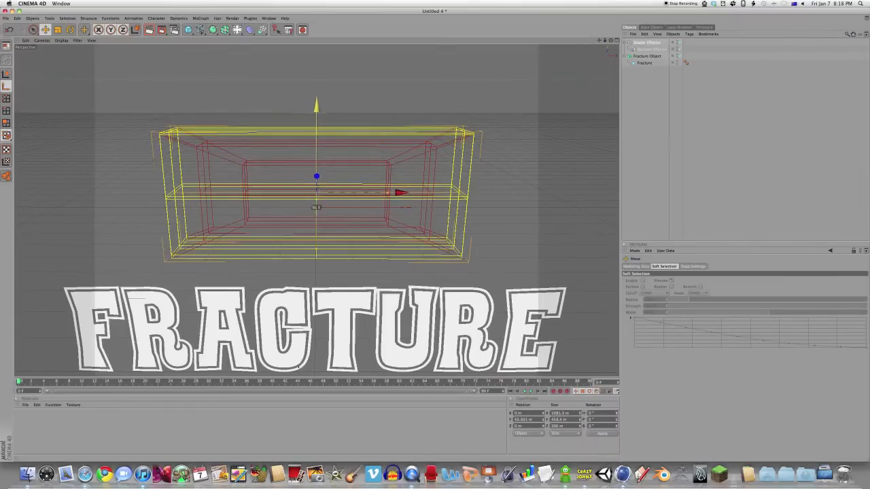
left_click(292, 166)
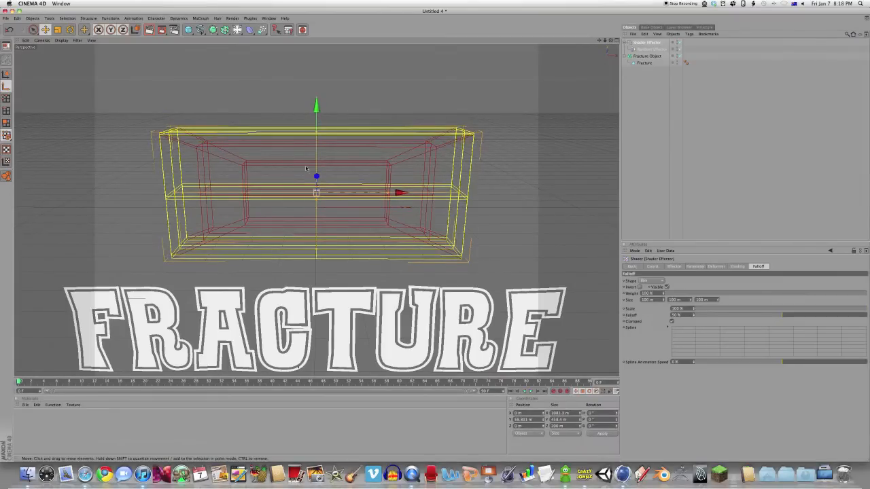
Widen the Shader Effector's inner falloff zone to a falloff of about 21.5%.
left_click(58, 29)
left_click_drag(387, 195, 428, 194)
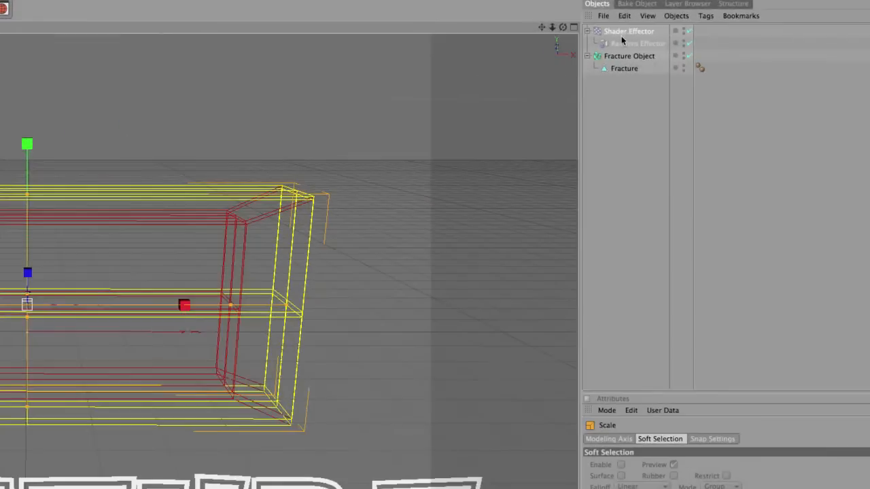
left_click(642, 44)
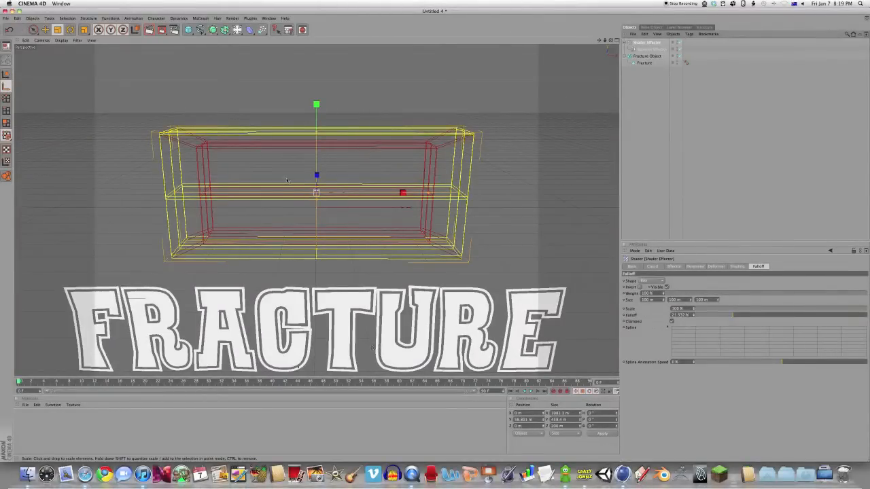
Try sliding the Shader and Random Effectors together along X across the lettering and back.
left_click(45, 30)
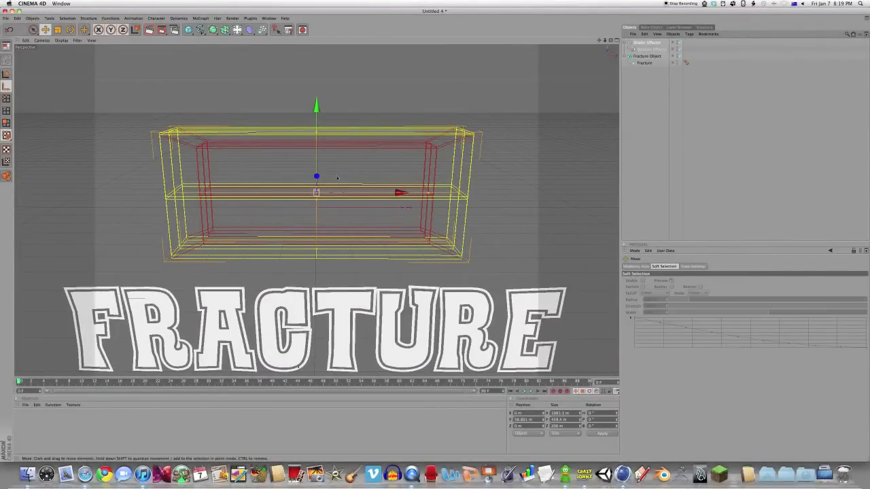
left_click_drag(401, 192, 419, 190)
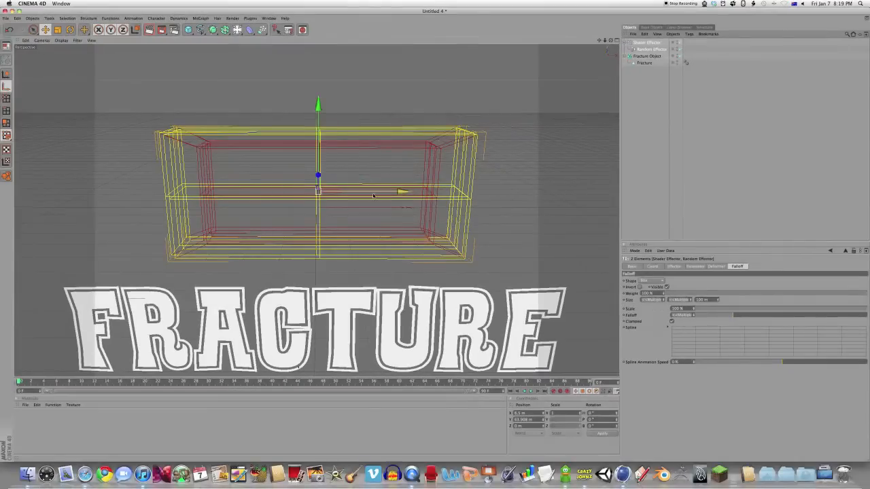
left_click_drag(373, 196, 533, 196)
left_click_drag(315, 190, 149, 190)
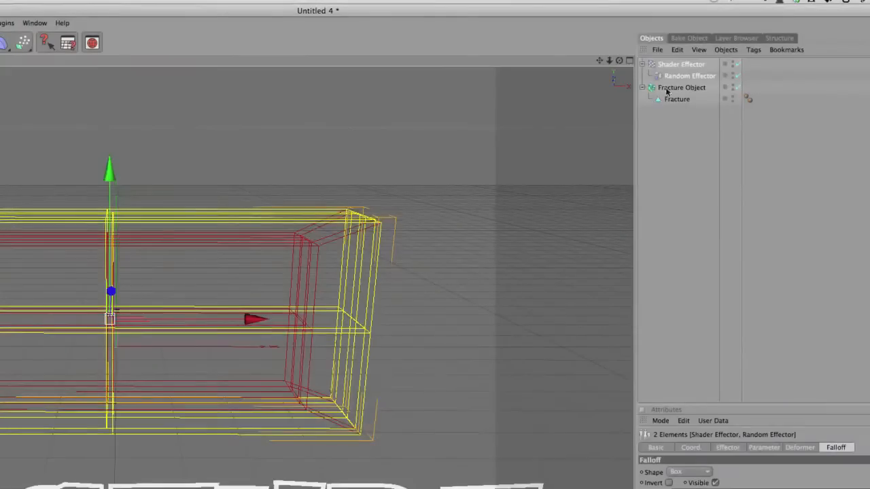
Change the Fracture Object's mode to Explode Segments.
left_click(648, 56)
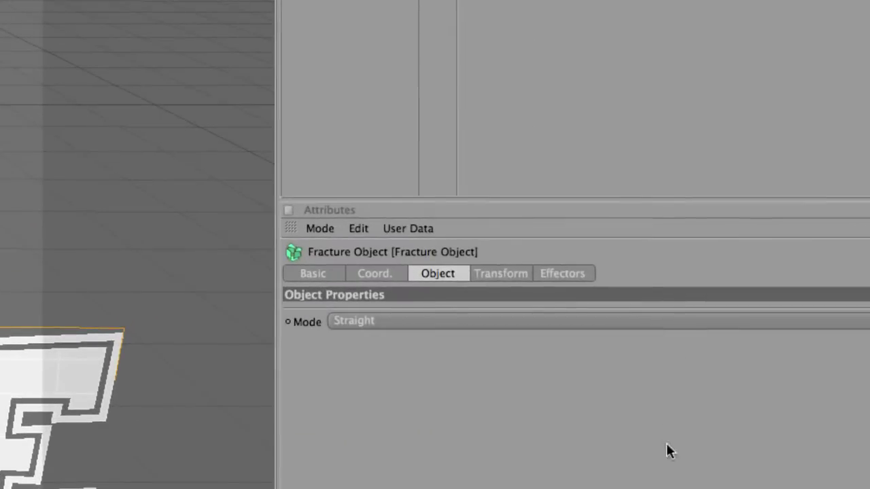
left_click(389, 200)
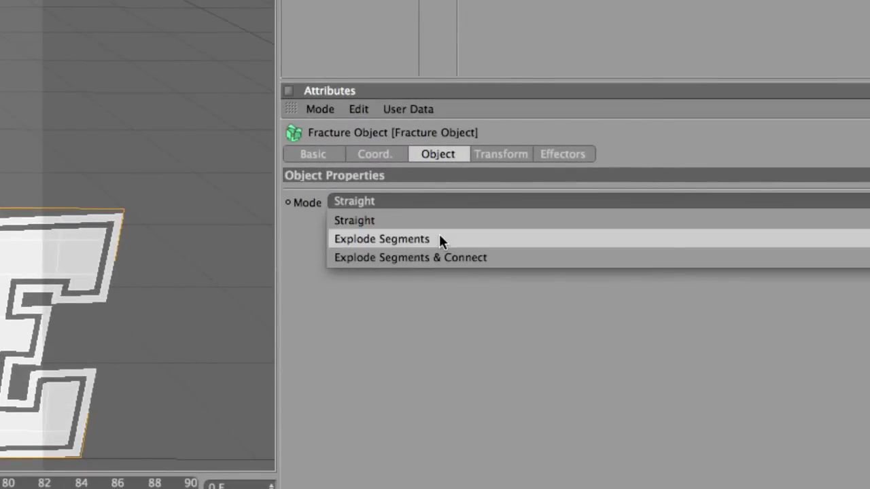
left_click(473, 240)
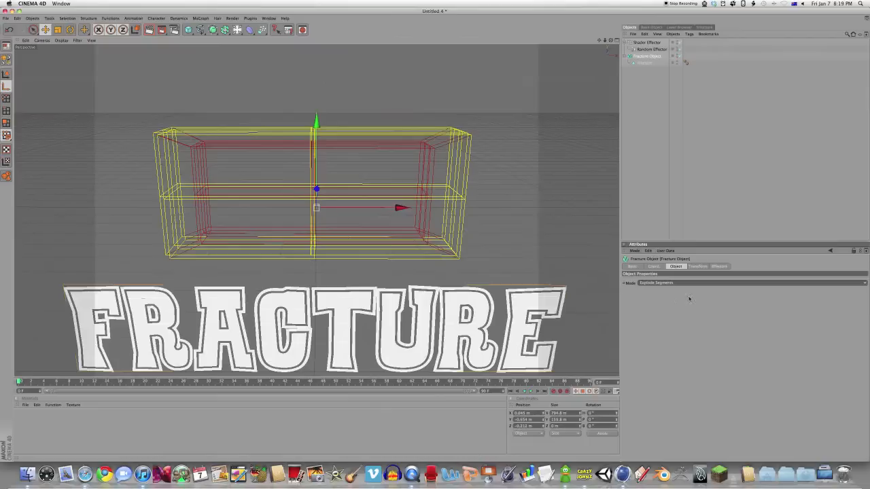
Test the exploded lettering by moving both effectors along the X axis, and undo the move.
left_click(649, 48)
left_click(647, 42, "shift")
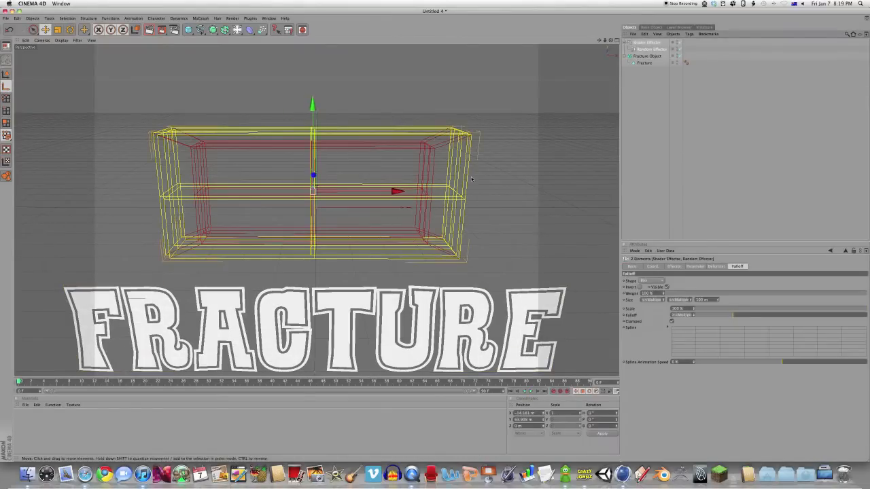
left_click_drag(311, 191, 358, 199)
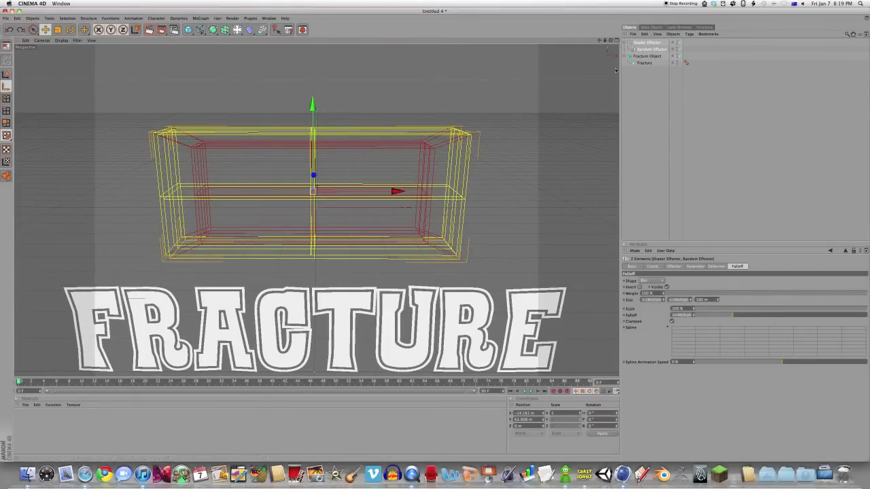
Enable rotation on the Shader Effector and set R.H to 30°, R.P to 40° and R.B to 130°.
left_click(647, 42)
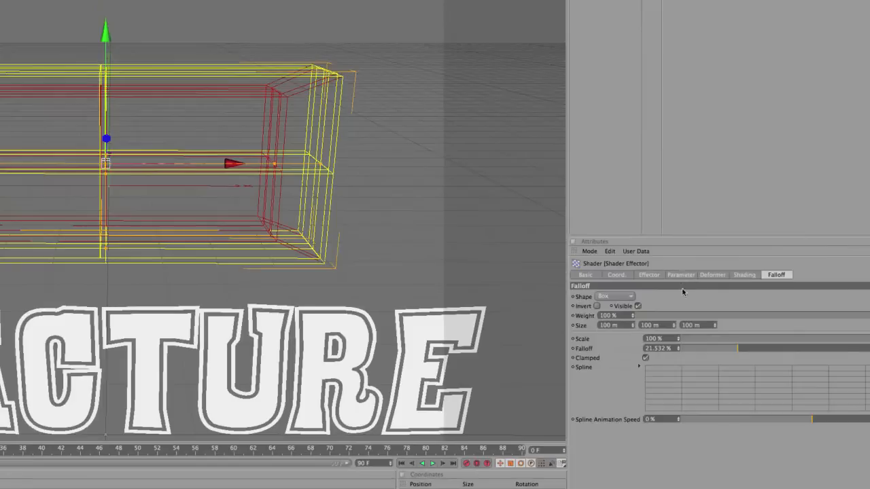
left_click(695, 266)
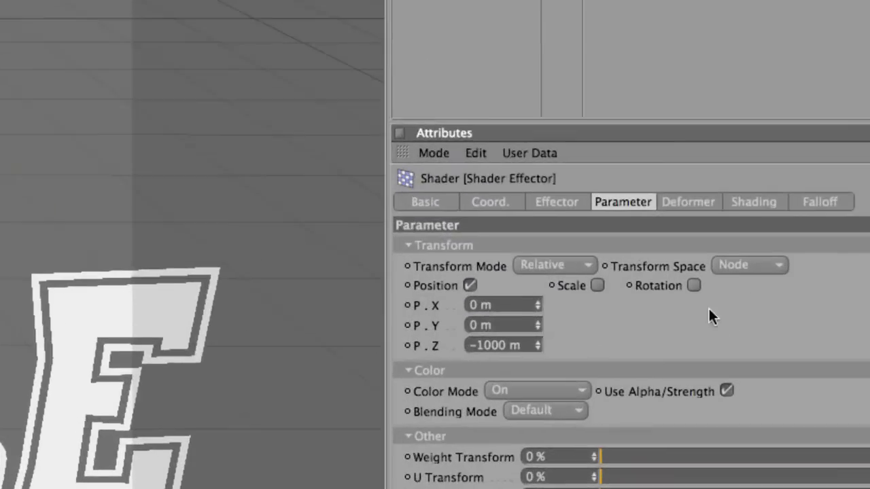
left_click(693, 286)
left_click(688, 306)
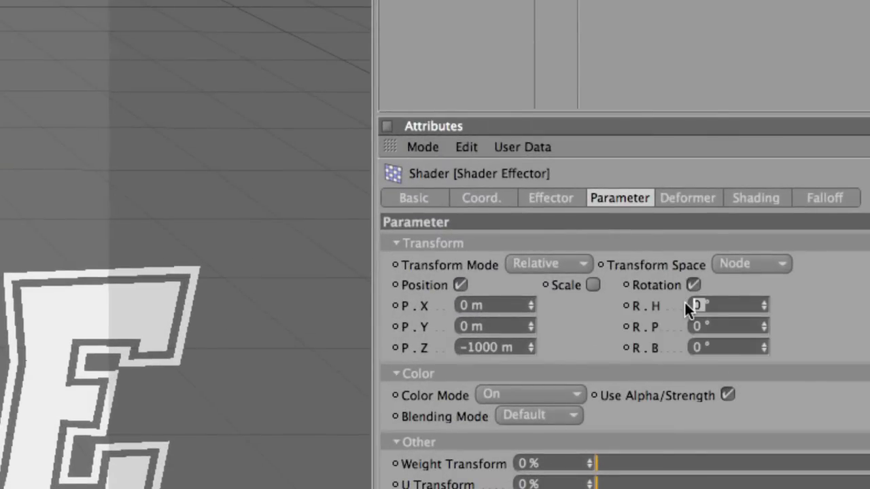
type("30")
key("Tab")
type("40")
key("Tab")
type("130")
key("Return")
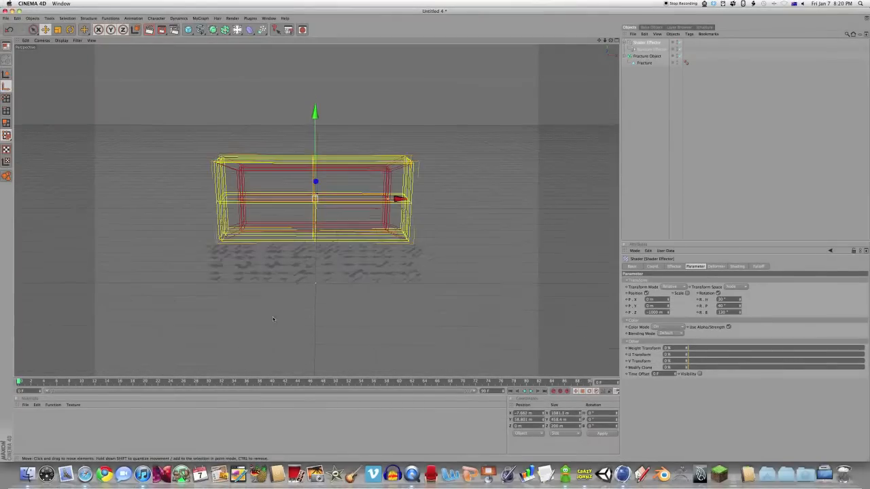
Slide both effectors together along X past the lettering and bring them back over it at about X 56 m.
mouse_move(331, 284)
left_mouse_down("alt")
mouse_move(331, 299)
mouse_move(335, 270)
left_mouse_up("alt")
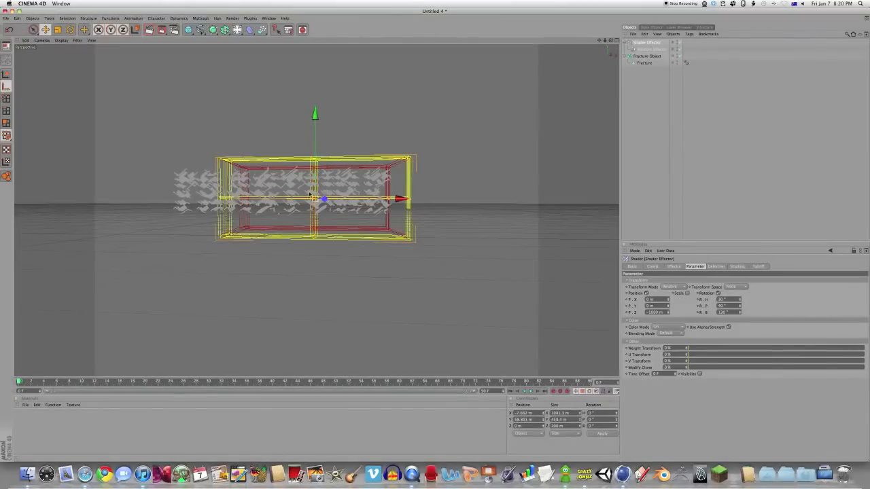
scroll(317, 199, "up", 4)
scroll(318, 199, "down", 5)
left_click_drag(318, 200, 351, 167, "alt")
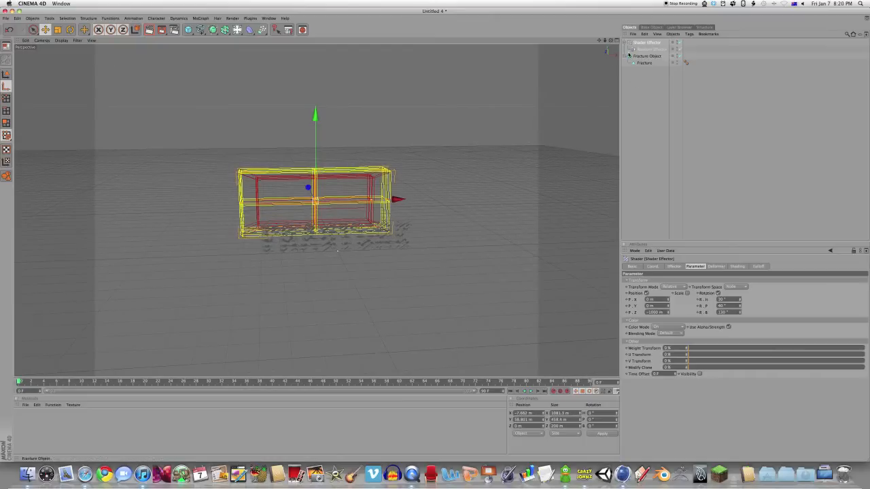
left_click(639, 49, "shift")
left_click_drag(350, 220, 488, 220)
left_click_drag(446, 196, 323, 198)
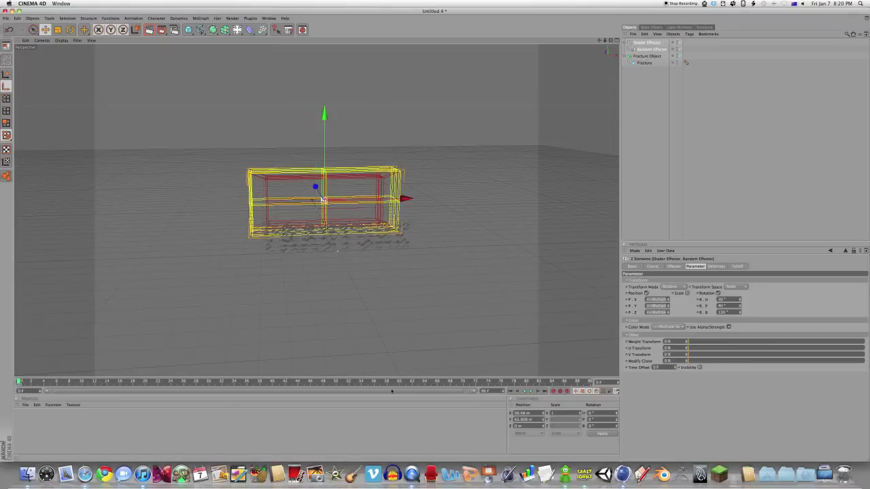
At frame 90, move both effectors to about X 1028 m and record a keyframe.
left_click(586, 382)
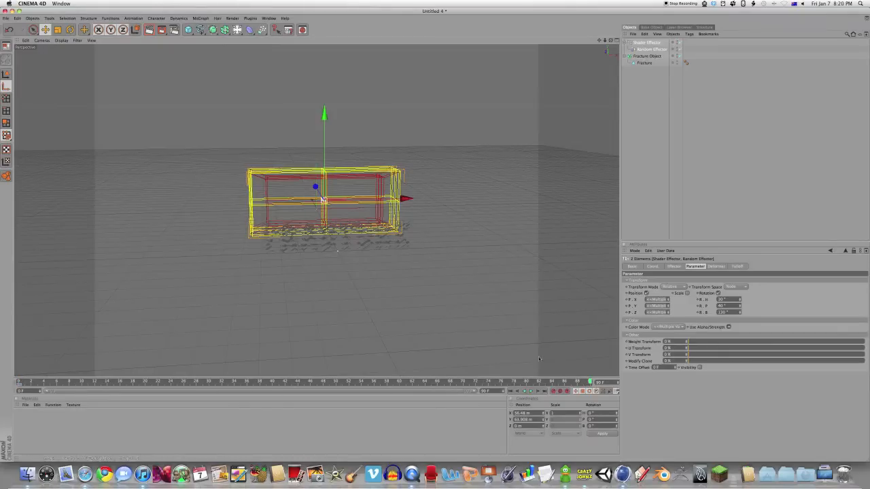
left_click_drag(406, 198, 524, 196)
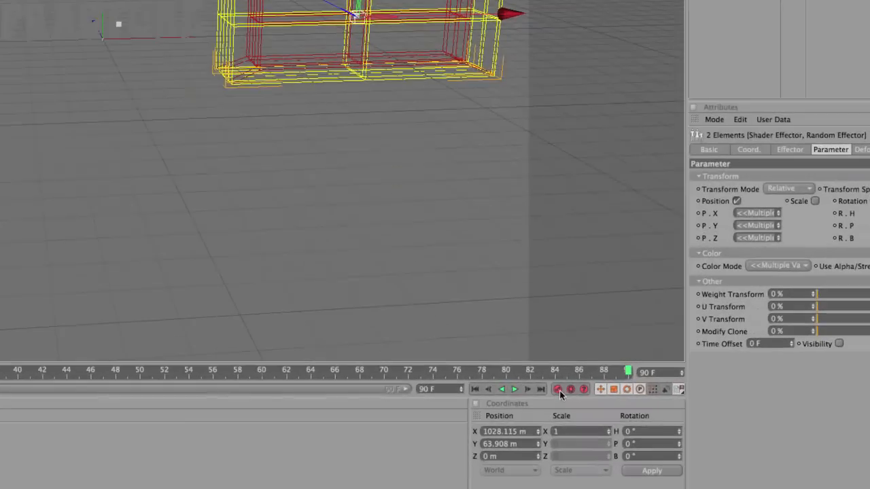
left_click(555, 391)
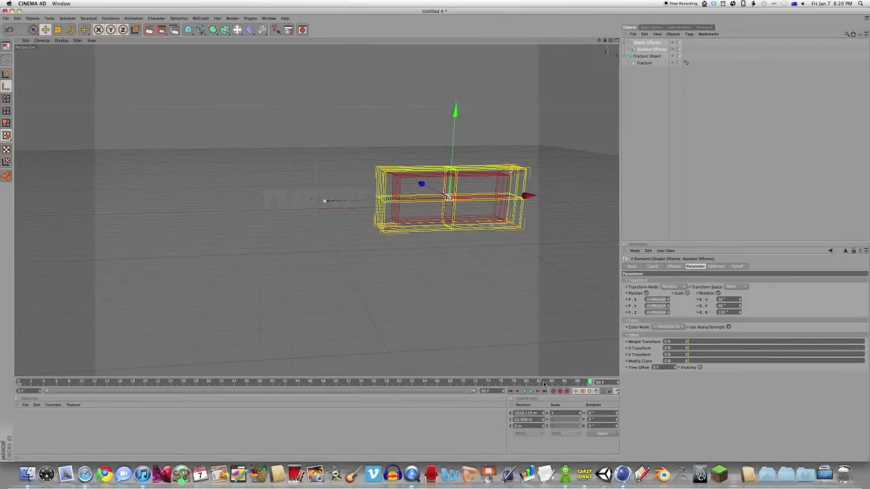
Return the timeline to frame 0, deselect the effectors and play the animation to check how the text pieces move.
left_click_drag(543, 383, 1, 375)
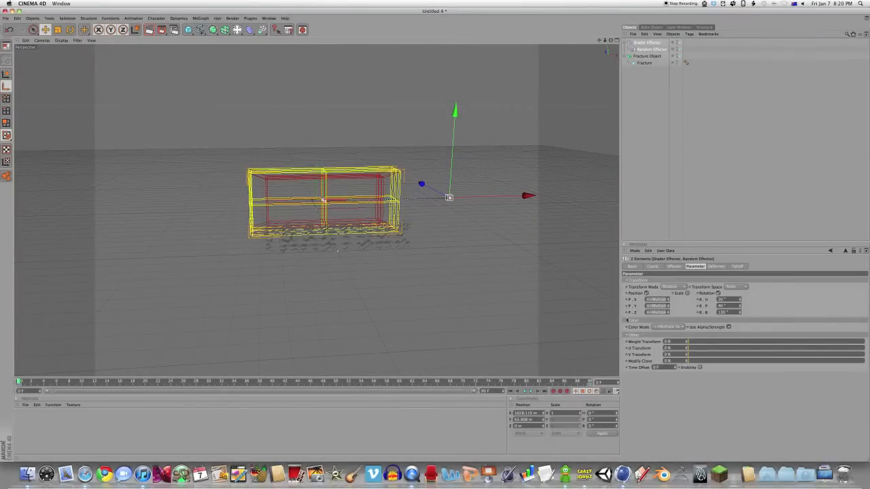
left_click(296, 212)
scroll(296, 212, "up", 6)
scroll(296, 211, "down", 5)
left_click(531, 391)
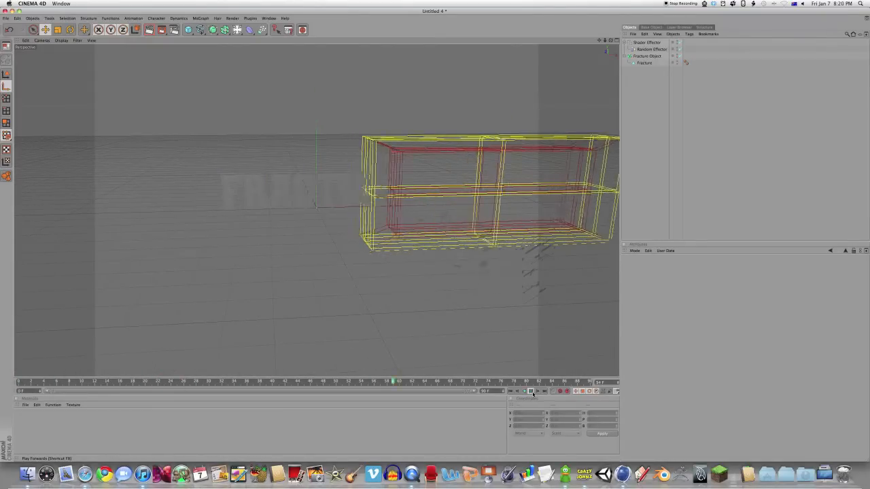
left_click(531, 391)
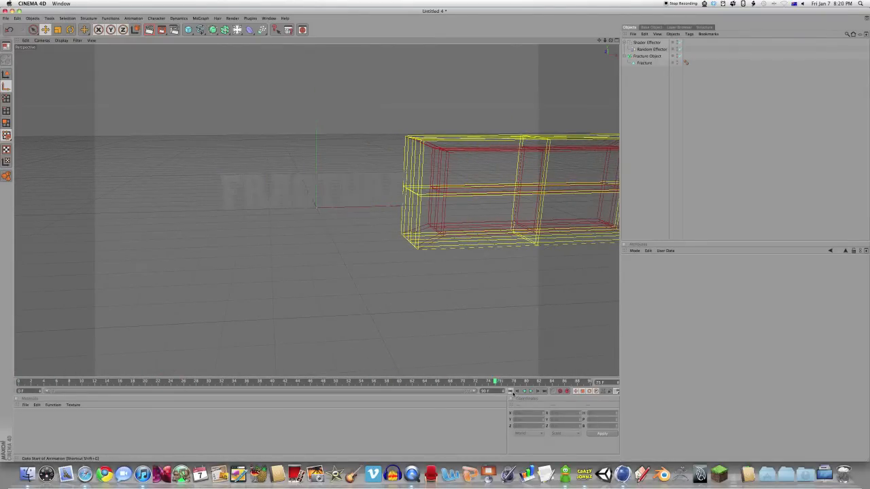
At frame 0, copy the Danel material from Fracture.c4d into the Untitled 4 scene and apply it to the Fracture Object.
left_click(511, 392)
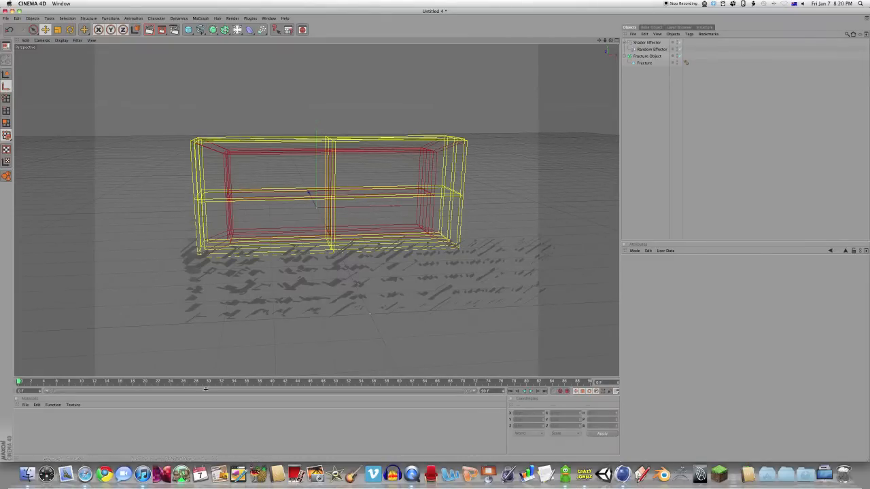
left_click(269, 18)
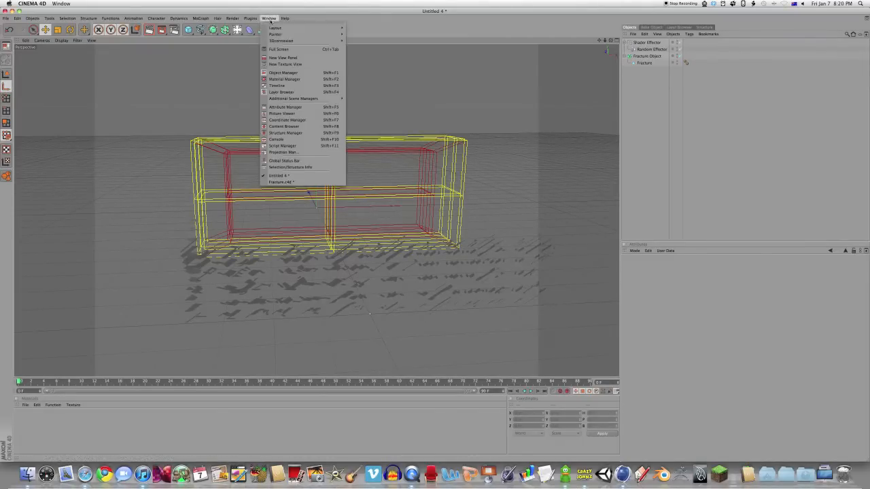
left_click(299, 182)
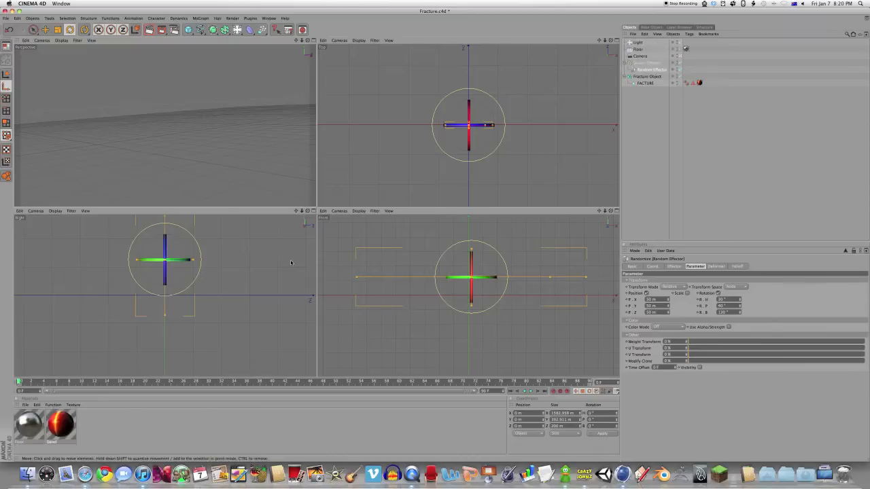
left_click(61, 423)
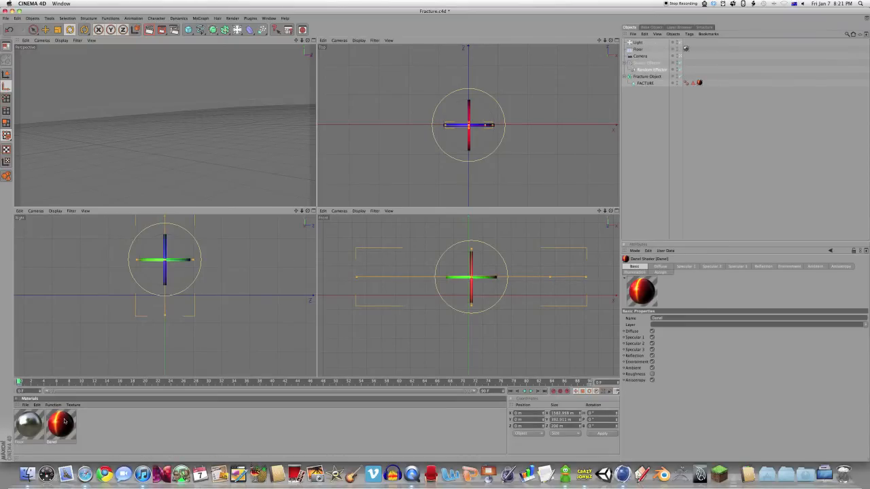
left_click(269, 18)
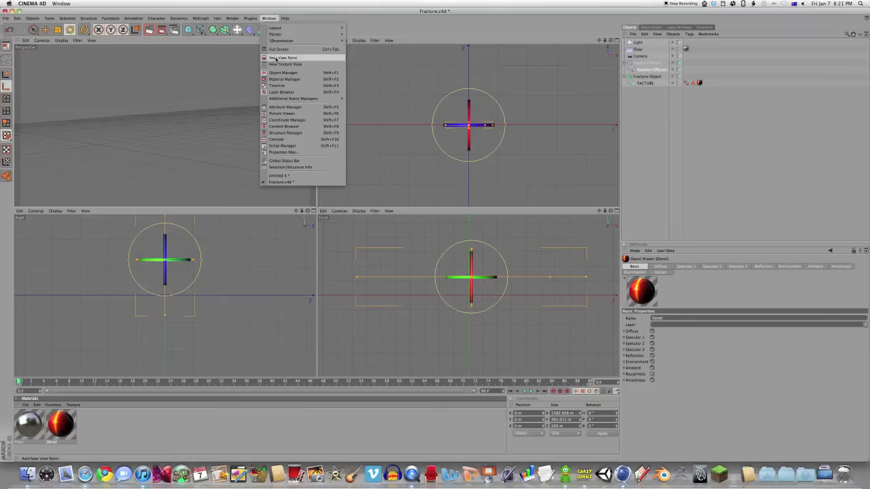
left_click(299, 176)
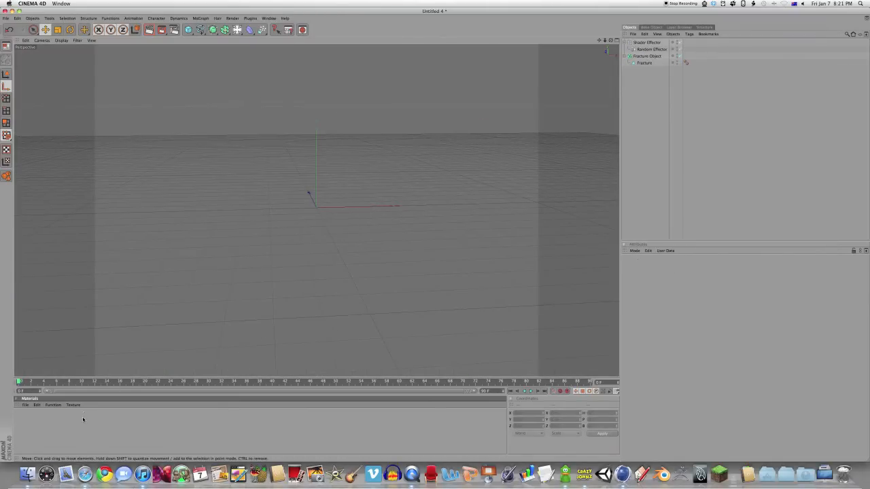
key("super+v")
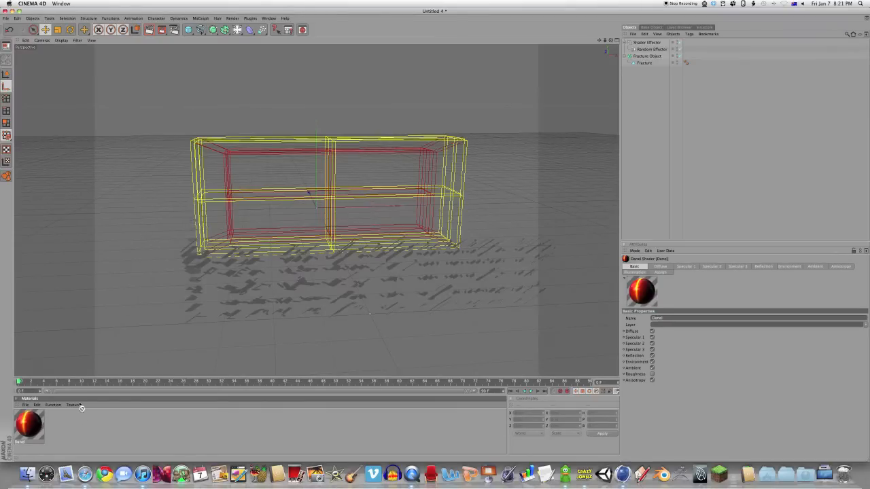
left_click_drag(650, 59, 649, 57)
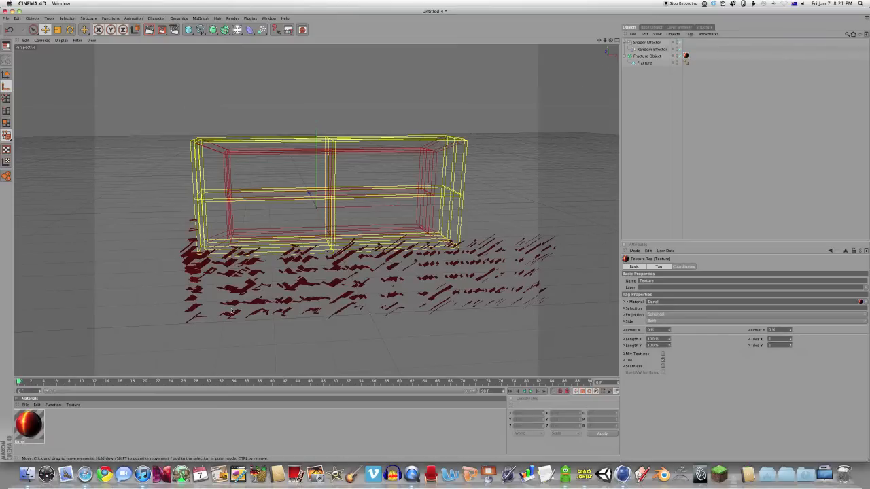
Add a Floor object and lower it to about Y -131 m.
left_click_drag(237, 29, 301, 61)
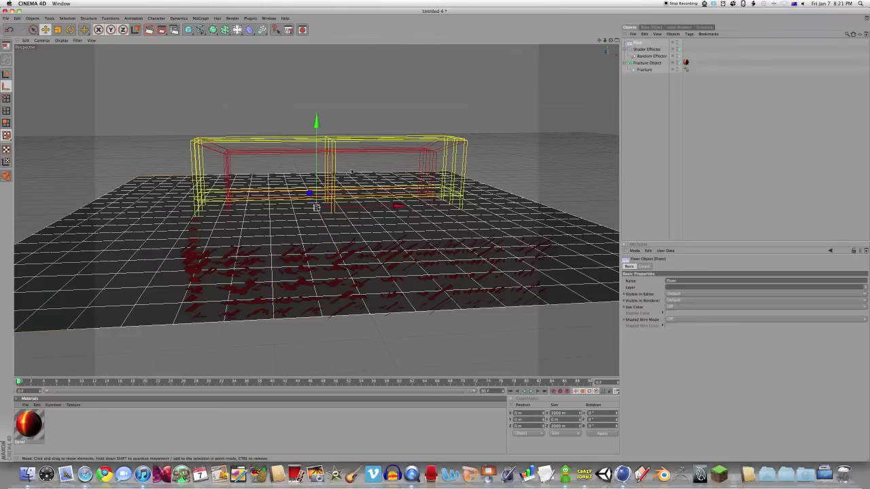
left_click_drag(322, 127, 318, 163)
left_click_drag(315, 208, 316, 237)
At frame 90, raise the floor in the front view to the base of the lettering, at about Y -0.35 m.
left_click(585, 382)
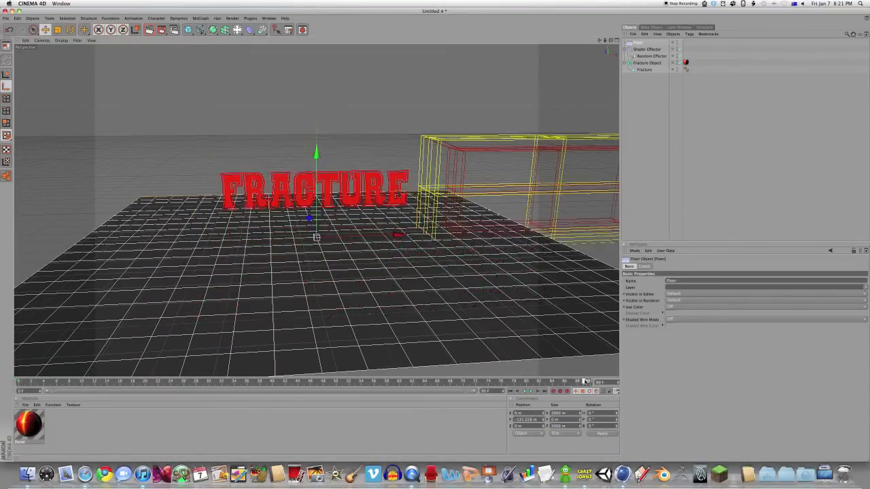
middle_click(325, 245)
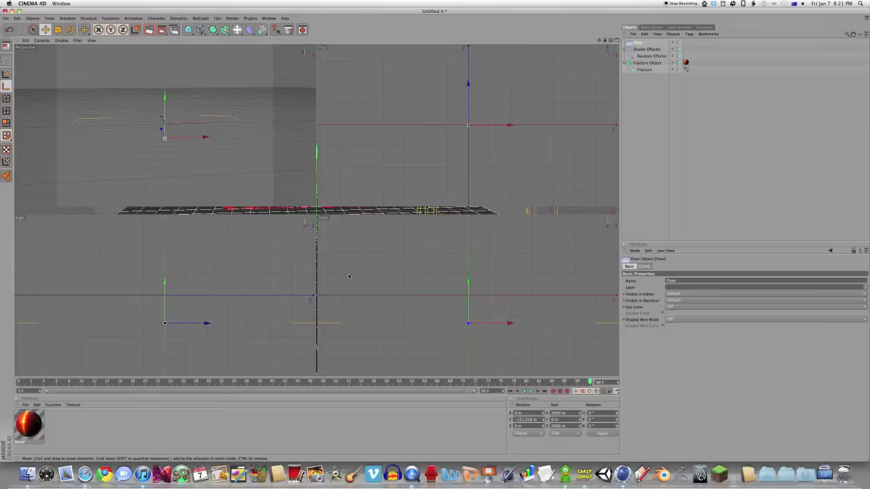
middle_click(438, 298)
left_click_drag(316, 188, 317, 131)
middle_click(217, 169)
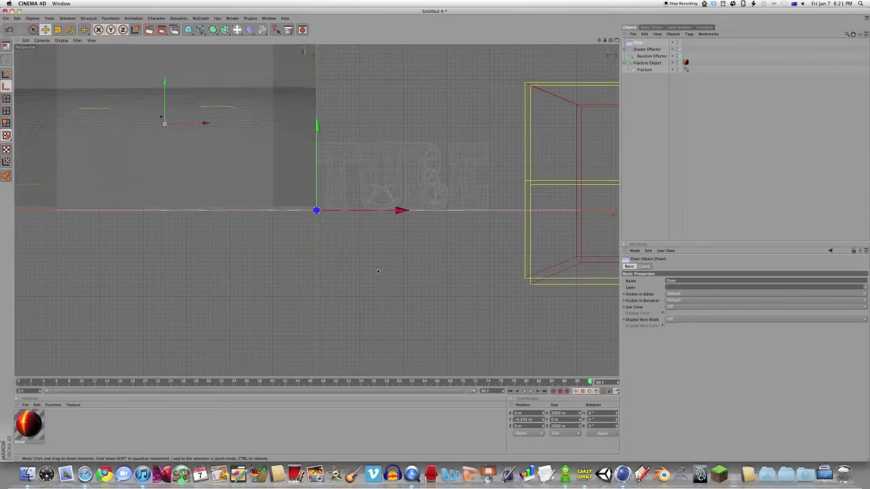
middle_click(216, 168)
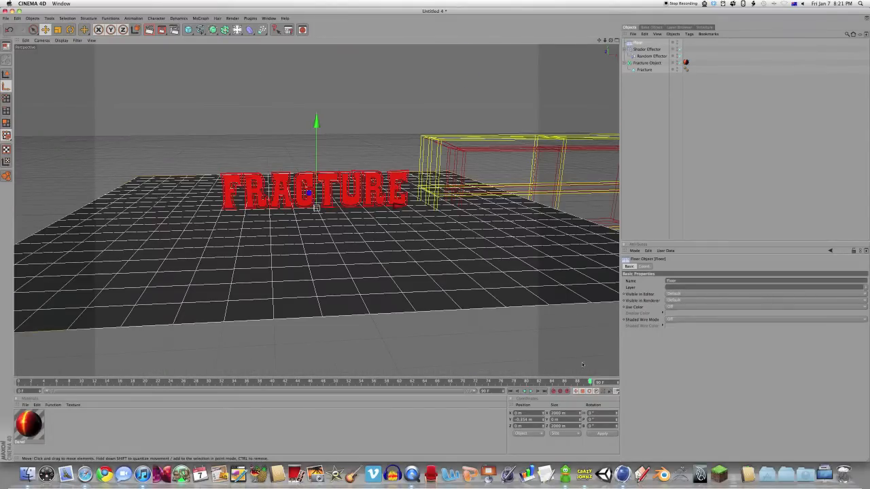
Create a new material for the floor and enable its Reflection channel.
double_click(131, 423)
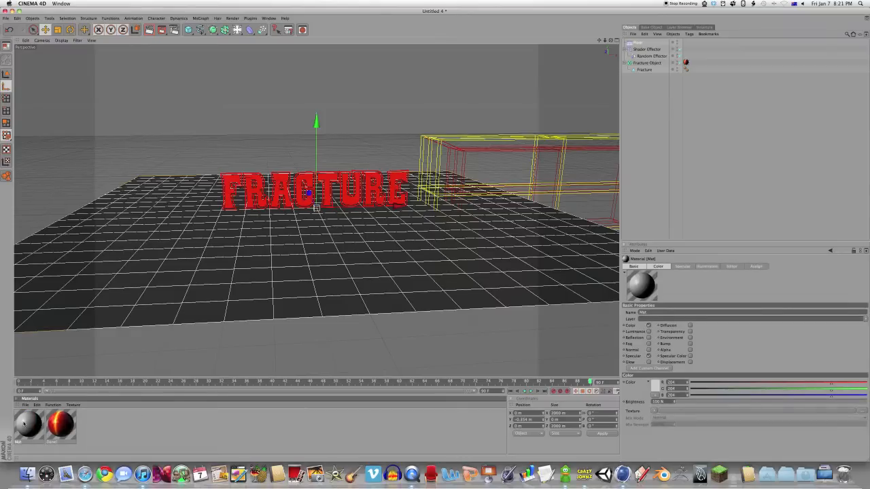
double_click(25, 423)
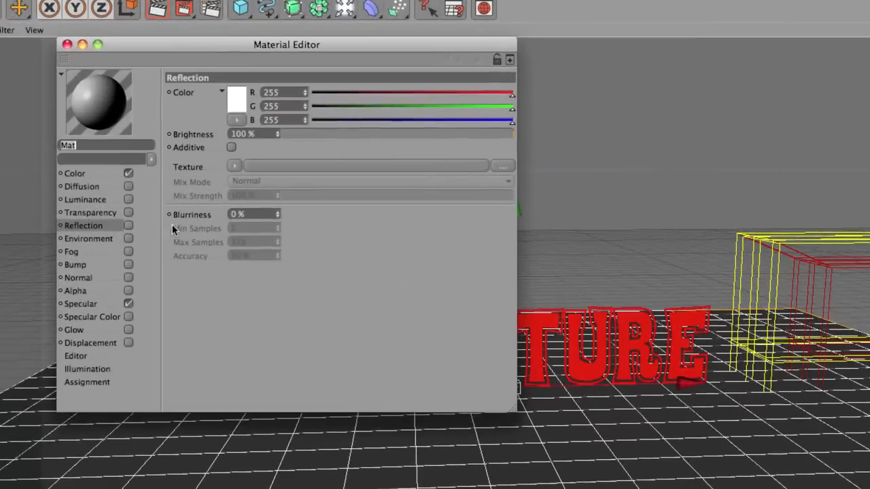
left_click(128, 226)
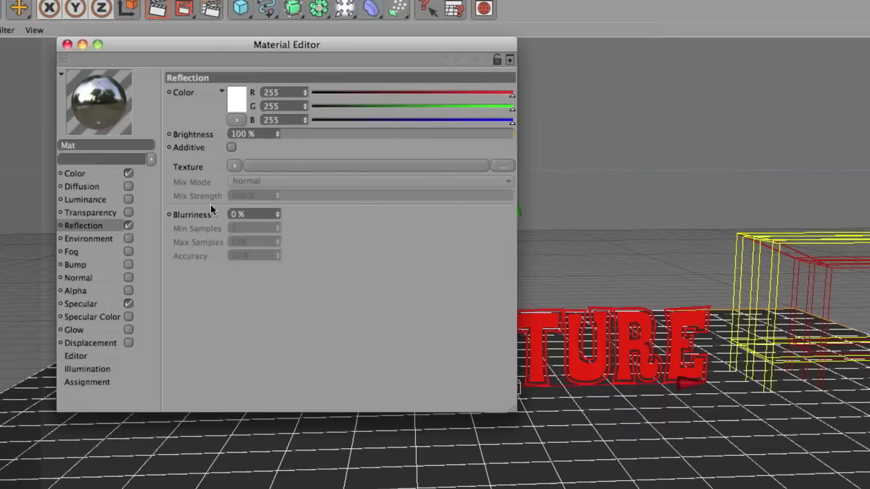
Try reflection blurriness values of 25% and 50% on the new material.
mouse_move(277, 217)
left_mouse_down()
mouse_move(276, 204)
mouse_move(276, 217)
left_mouse_up()
double_click(266, 214)
type("2")
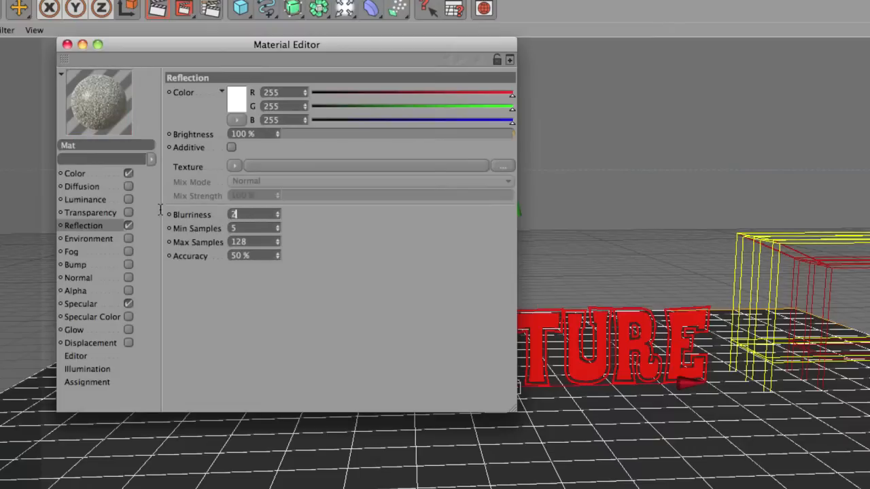
type("5")
key("Return")
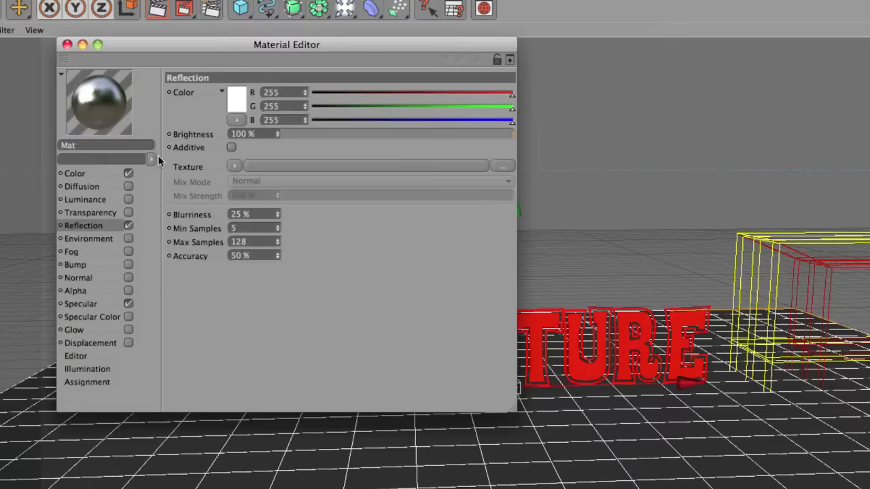
left_click_drag(265, 220, 160, 215)
type("50")
key("Return")
Set the material's reflection blurriness to 30% and apply the material to the floor.
left_click_drag(246, 215, 175, 213)
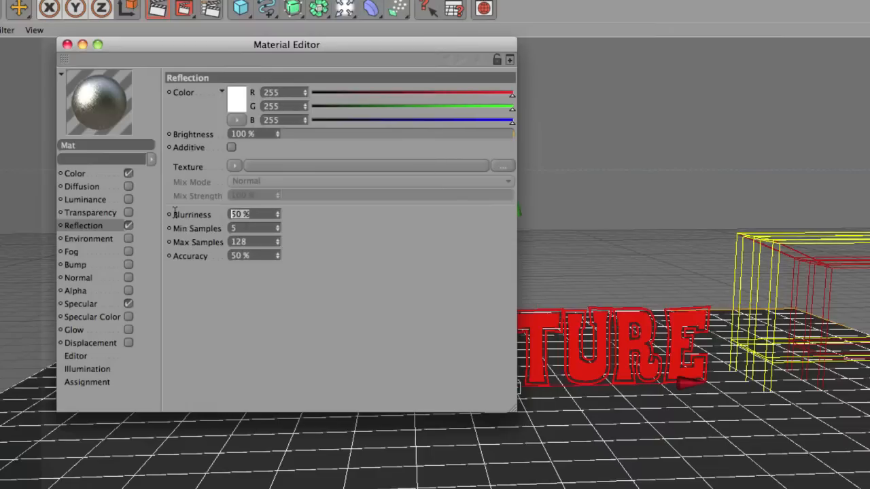
type("3")
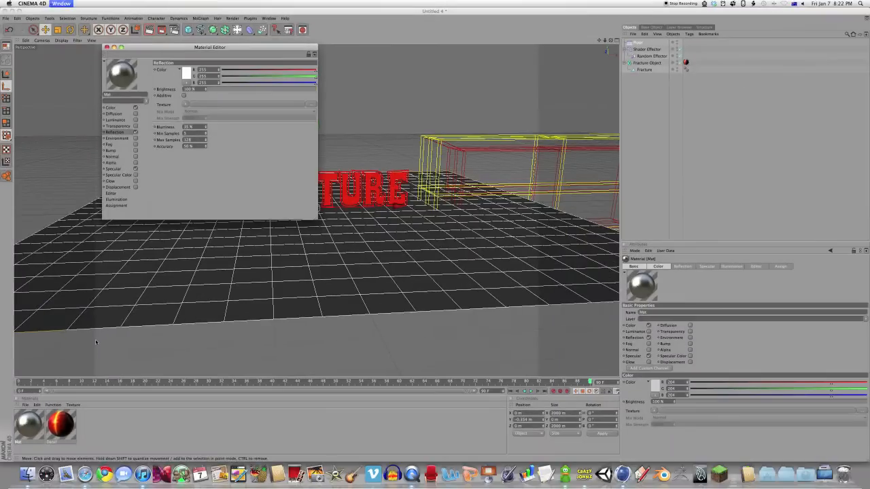
left_click(67, 45)
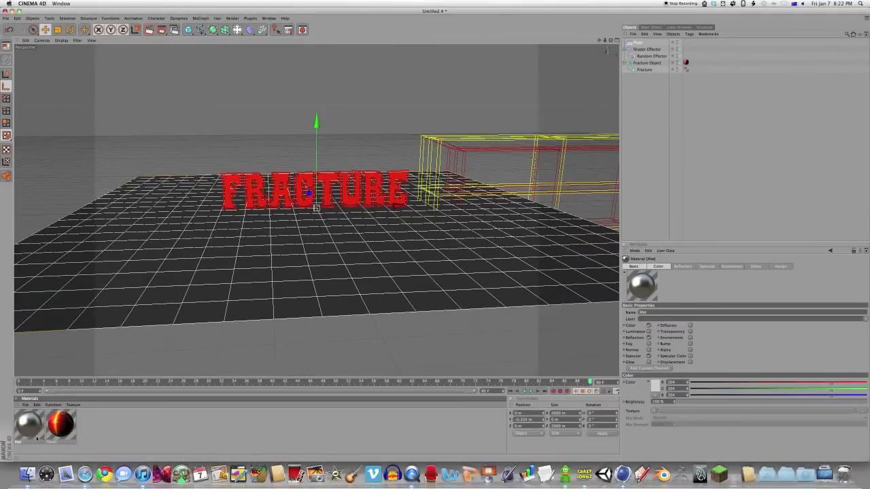
left_click_drag(21, 428, 209, 219)
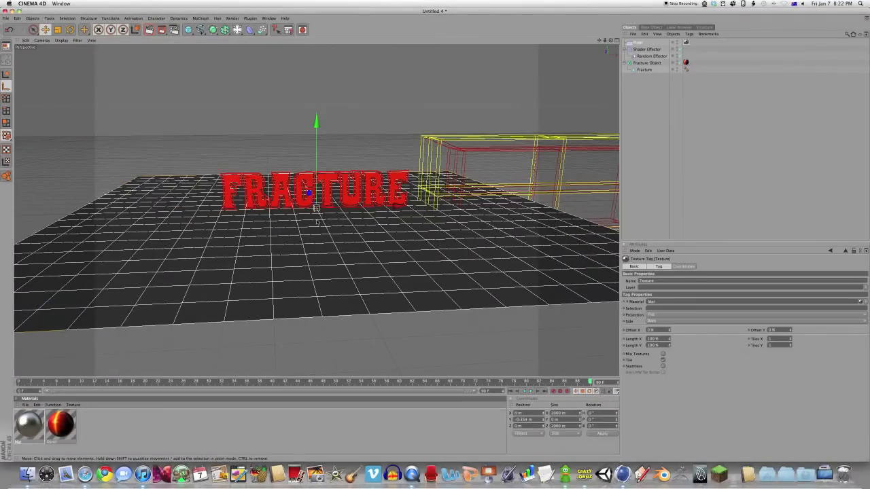
Add a Light and place it above and in front of the lettering, at about Y 265 m and Z -476 m.
scroll(317, 223, "up", 3)
left_click_drag(402, 259, 359, 247)
key("super+z")
left_click(348, 115)
left_click_drag(347, 115, 251, 83, "alt")
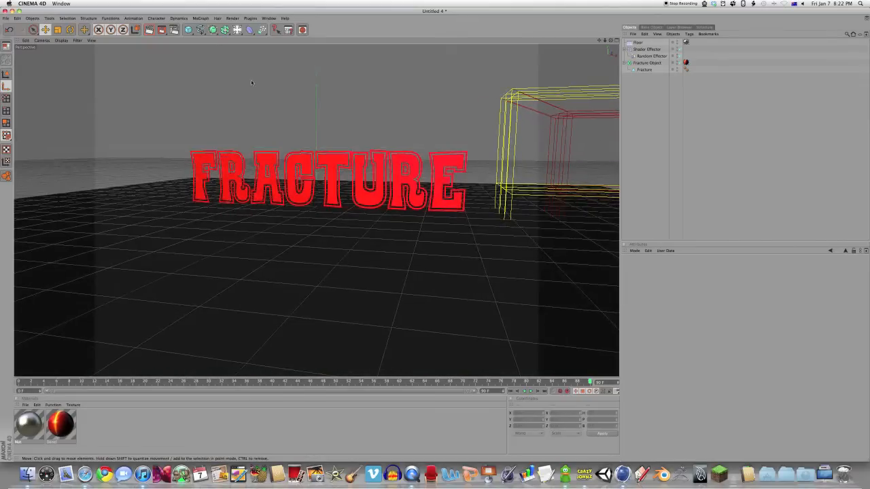
left_click(262, 30)
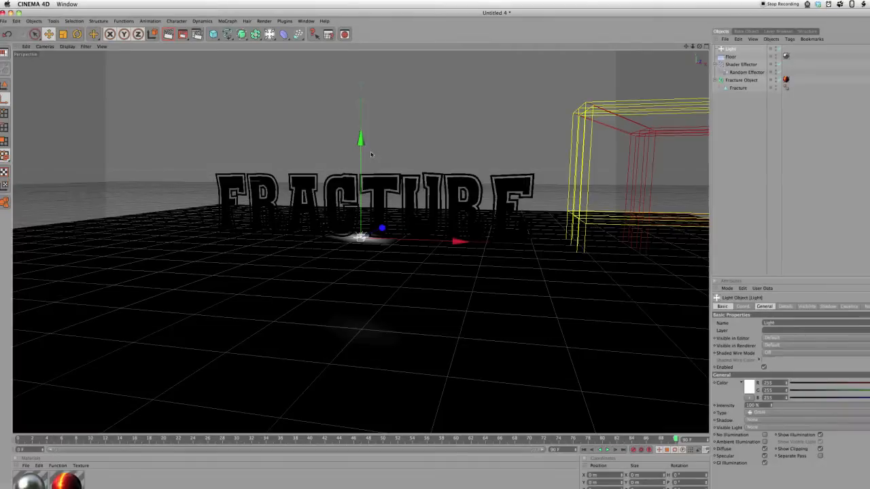
left_click_drag(364, 144, 370, 161)
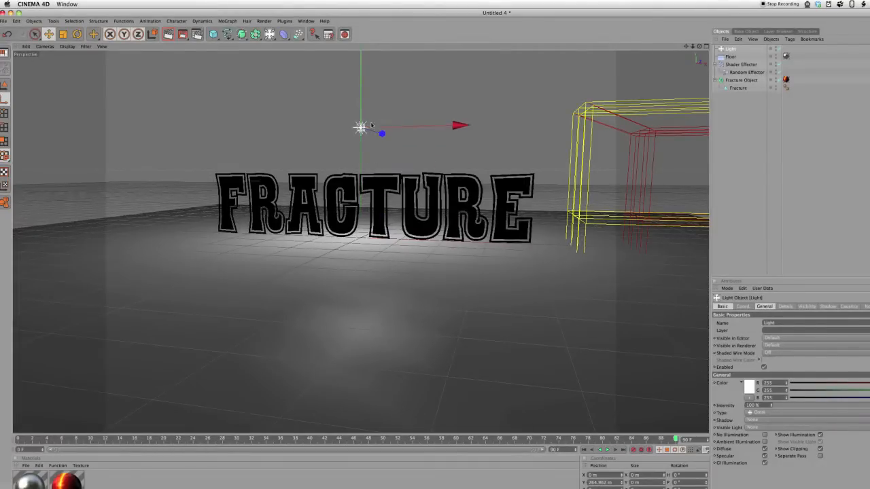
left_click_drag(383, 132, 306, 111)
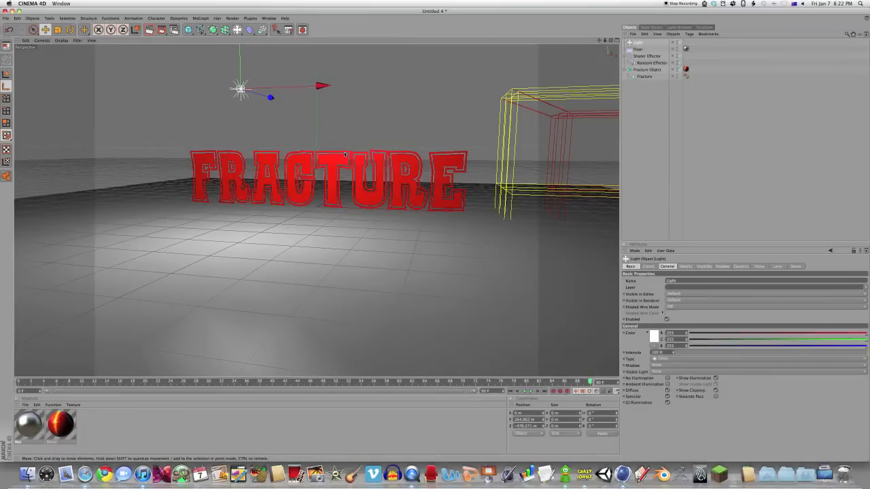
Render the perspective view to check the lit lettering and its reflection on the floor.
key("super+r")
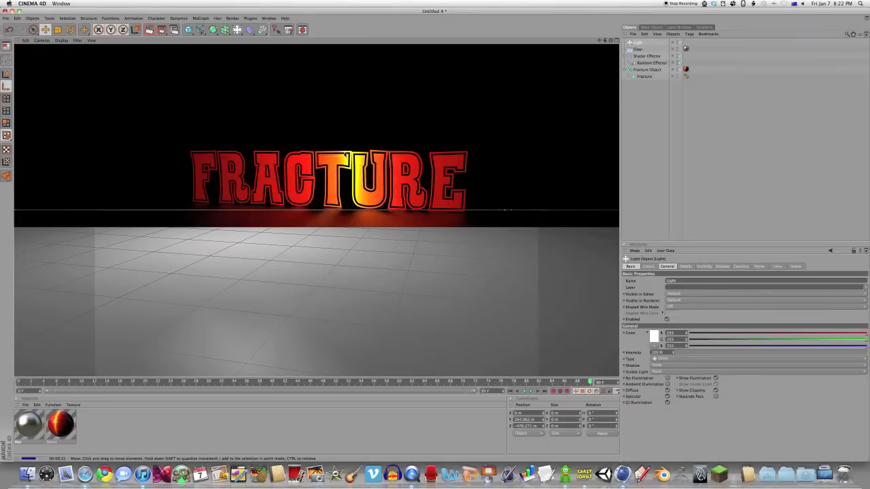
left_click(294, 61)
Switch to the Fracture.c4d scene and scrub its opening frames, ending at frame 0, to review the finished setup.
left_click(274, 20)
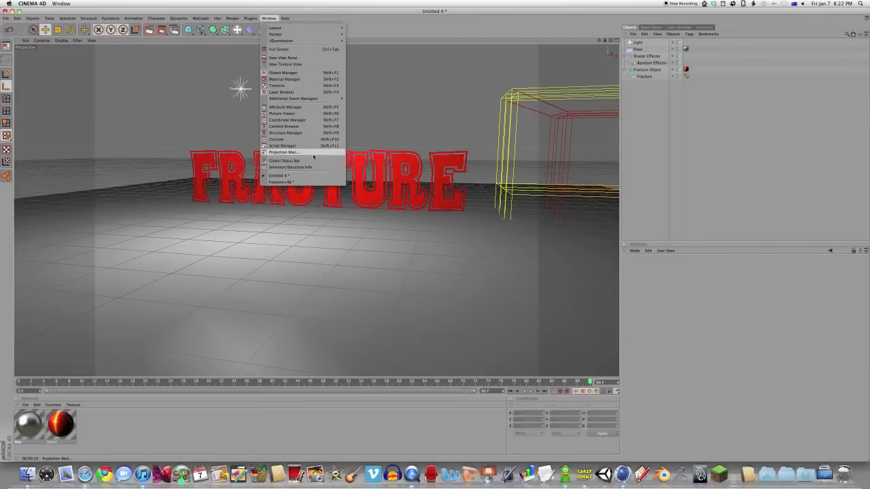
left_click(281, 182)
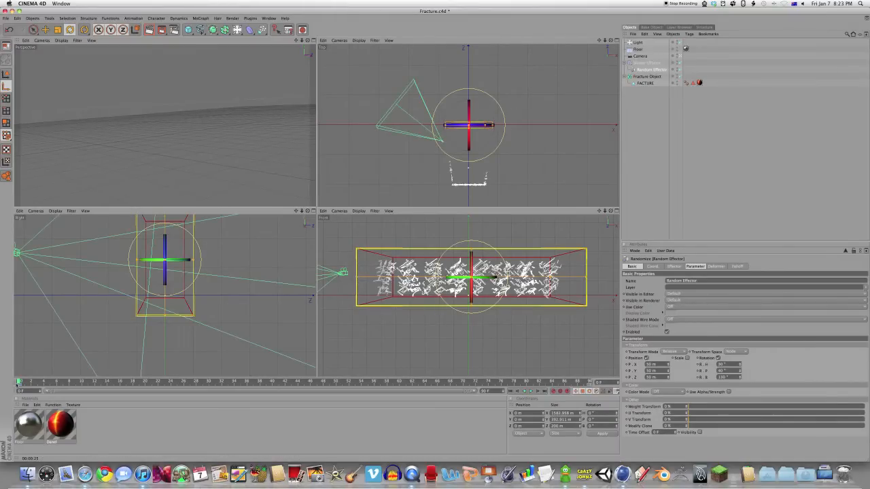
mouse_move(26, 382)
left_mouse_down()
mouse_move(126, 382)
mouse_move(25, 383)
left_mouse_up()
mouse_move(17, 382)
left_mouse_down()
mouse_move(571, 382)
mouse_move(19, 384)
left_mouse_up()
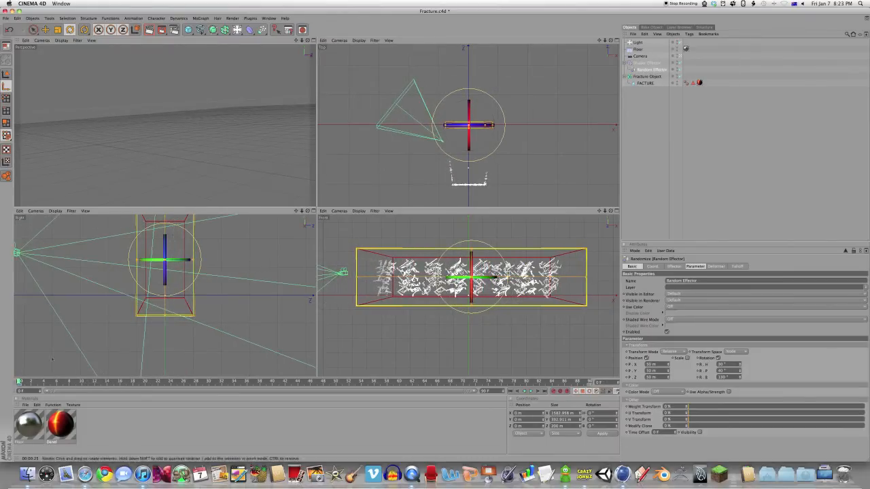